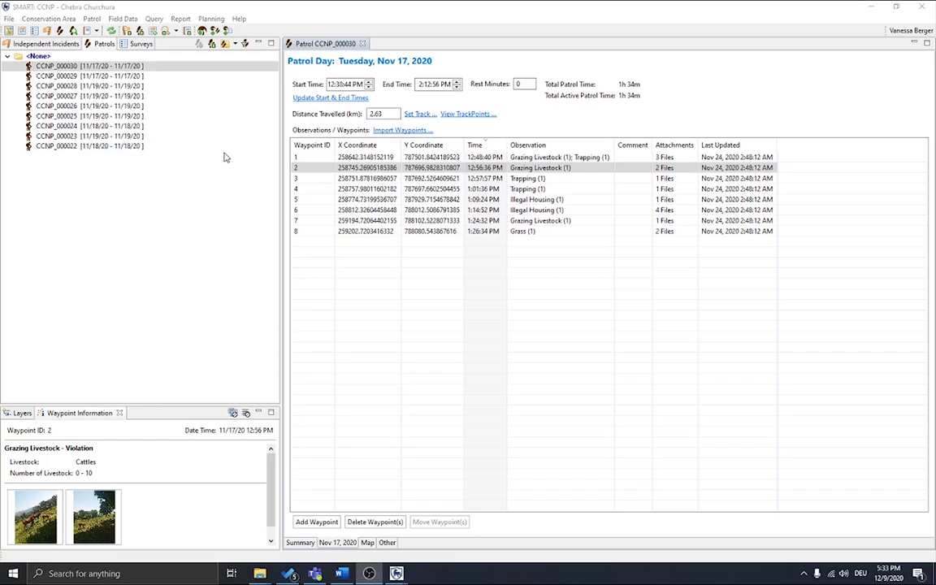
# Start a new query with the New Query Wizard and choose All Data Queries as the general data type.
pyautogui.click(153, 19)
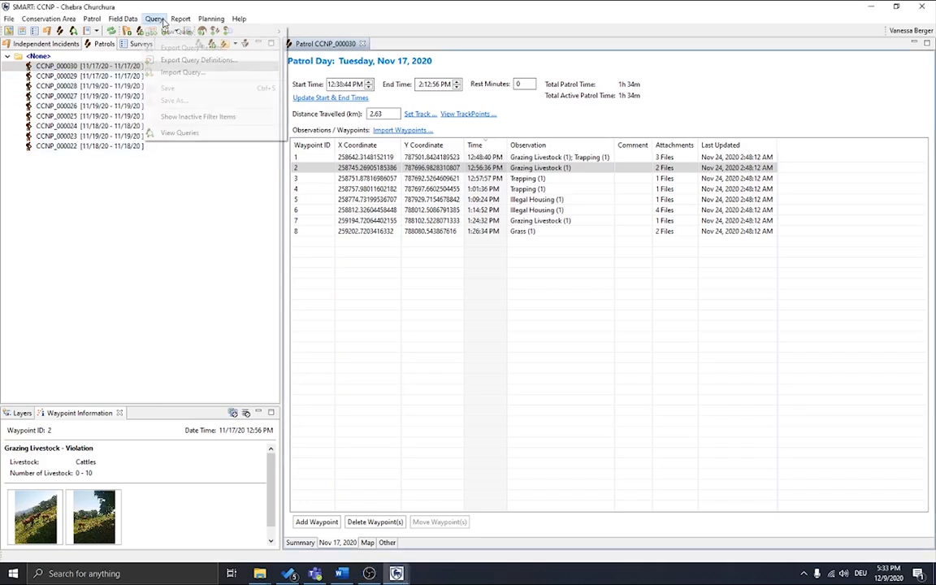
pyautogui.moveTo(169, 31)
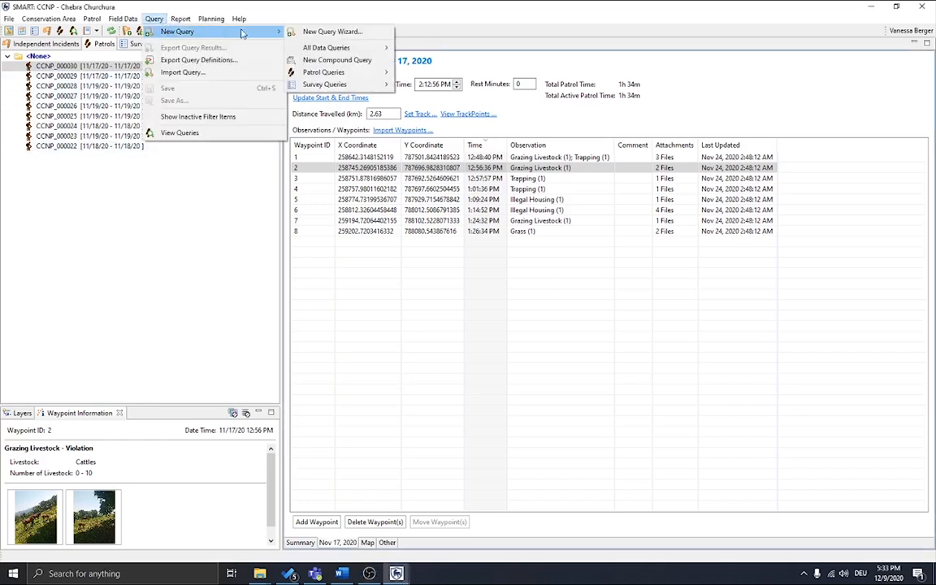
pyautogui.click(376, 36)
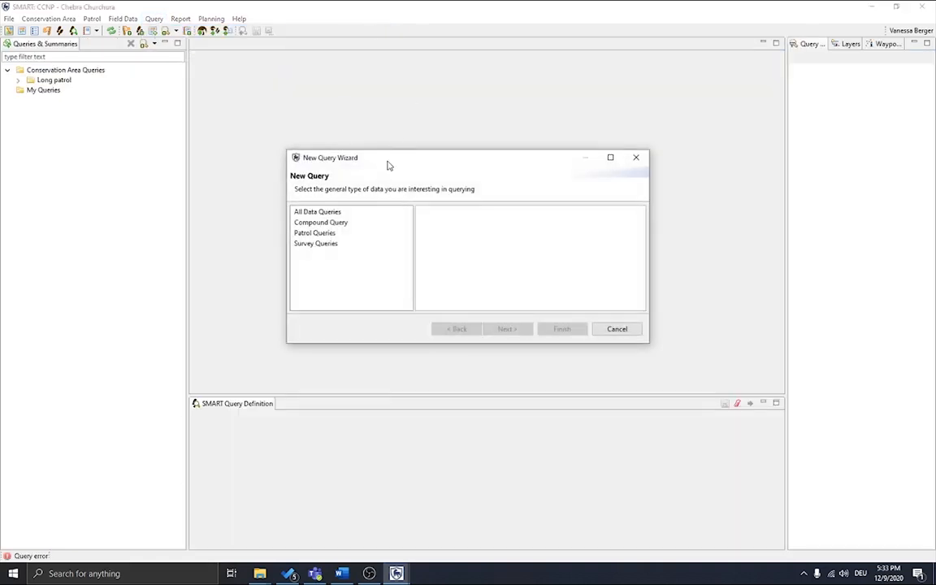
pyautogui.moveTo(388, 165); pyautogui.dragTo(280, 122)
pyautogui.moveTo(542, 300); pyautogui.dragTo(705, 374)
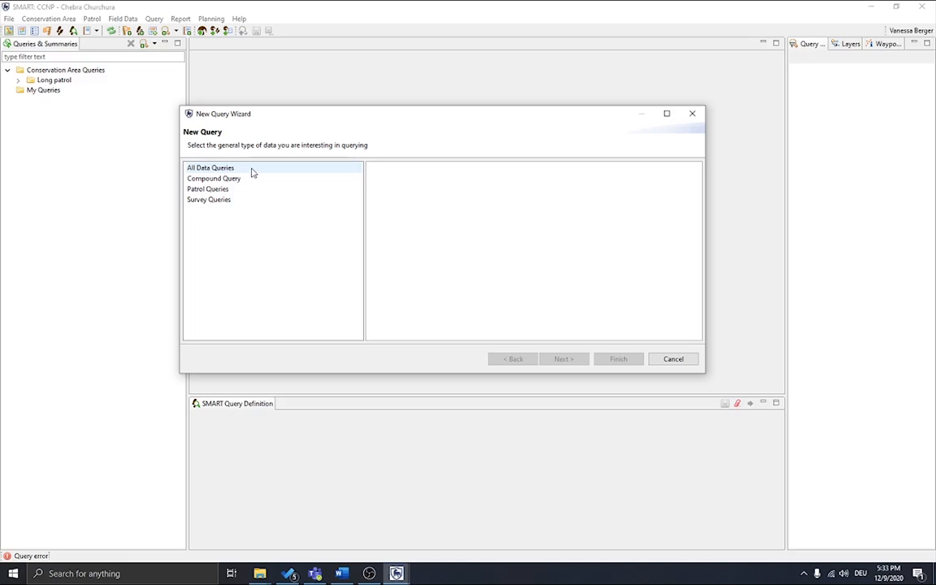
pyautogui.click(254, 172)
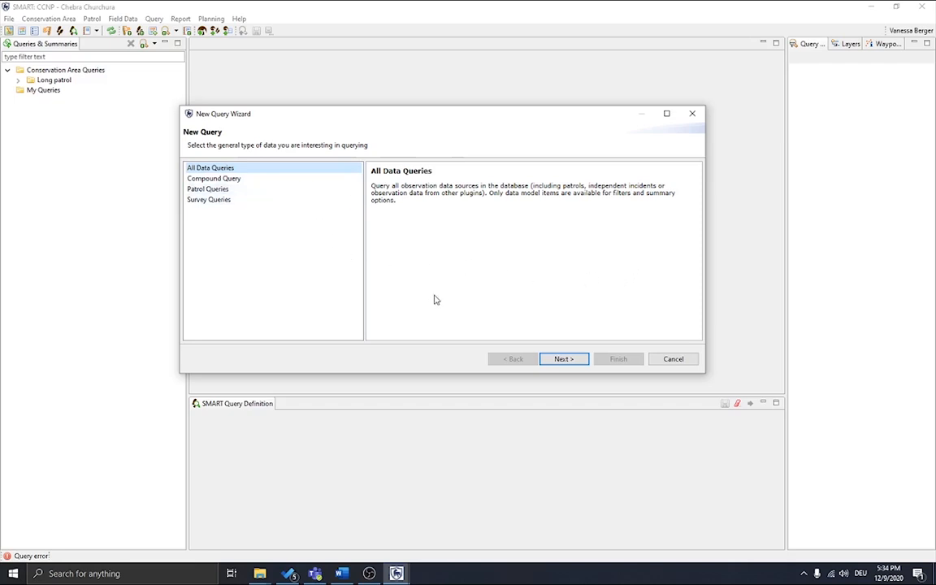
pyautogui.click(577, 360)
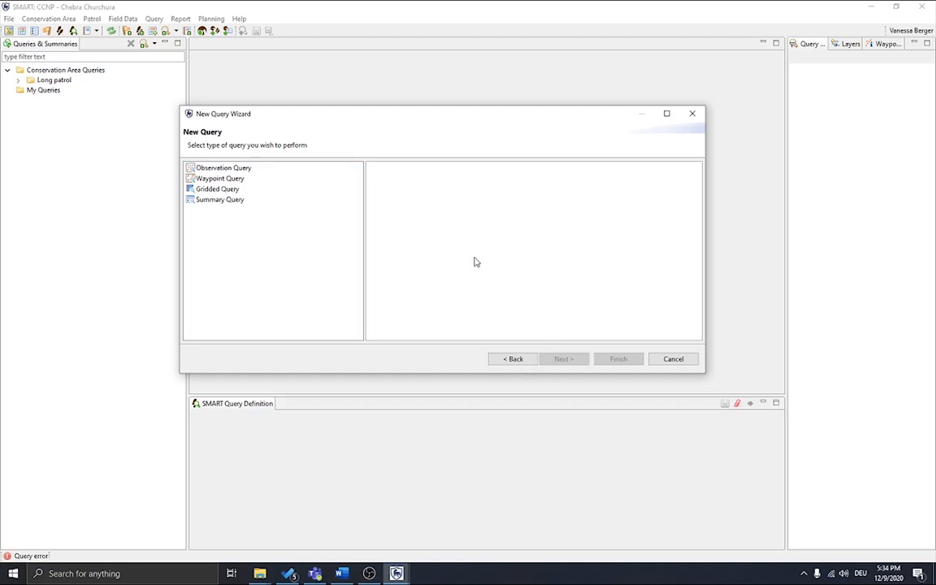
# Select Observation Query as the query type, read through its description and create the query.
pyautogui.click(274, 173)
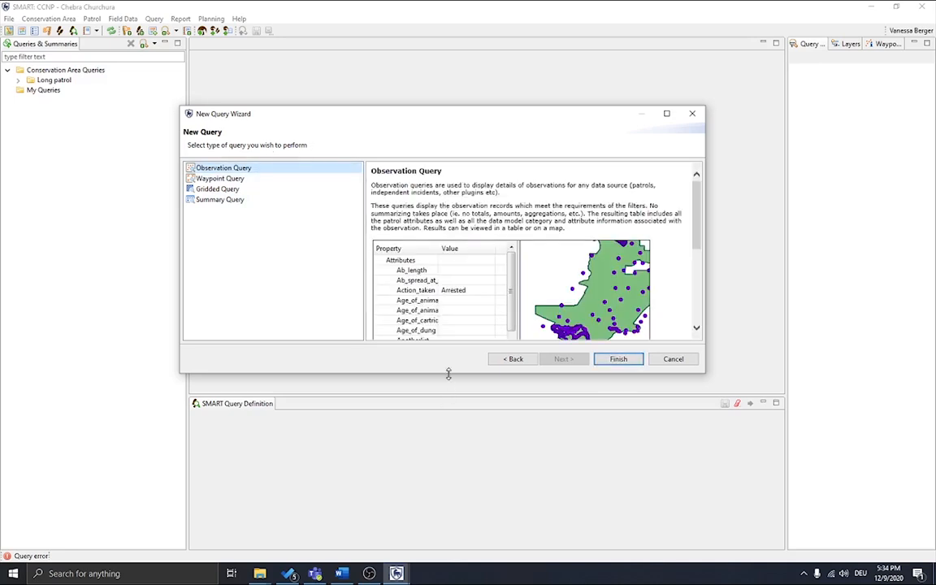
pyautogui.moveTo(447, 378); pyautogui.dragTo(447, 474)
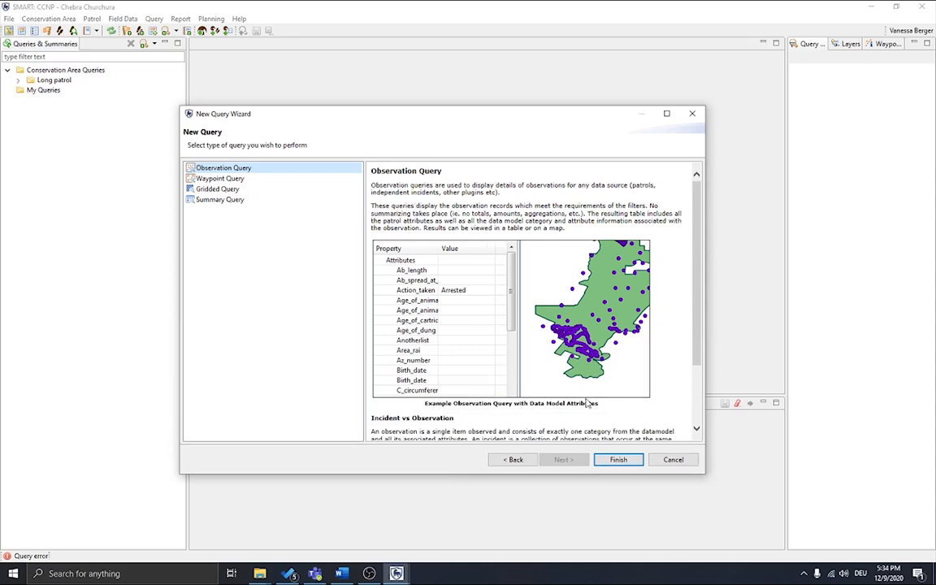
pyautogui.scroll(-2, 520, 268)
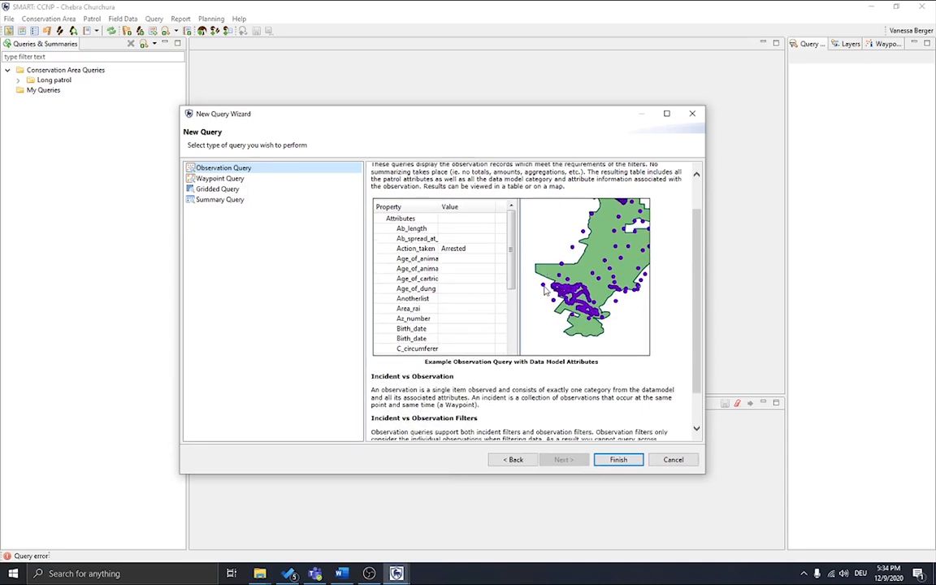
pyautogui.scroll(-2, 546, 293)
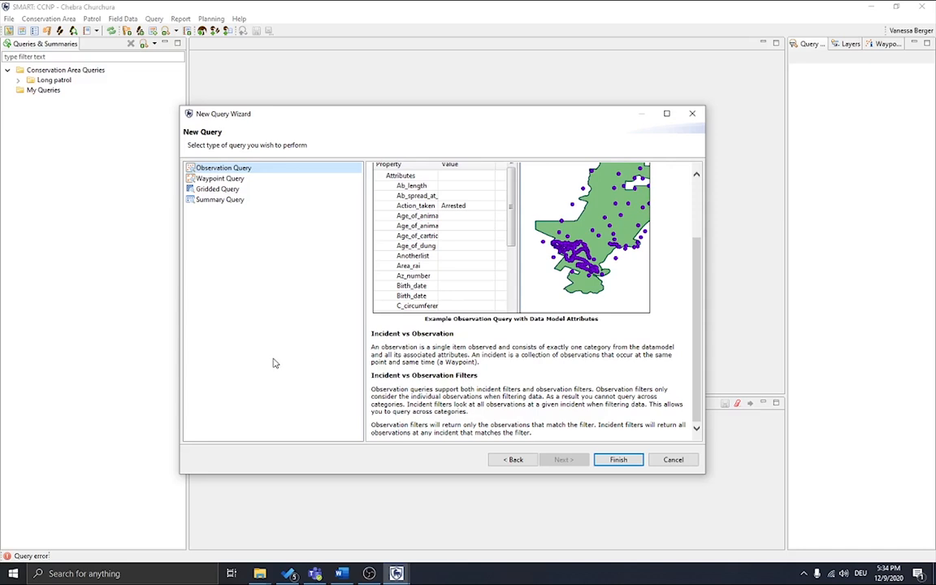
pyautogui.click(620, 461)
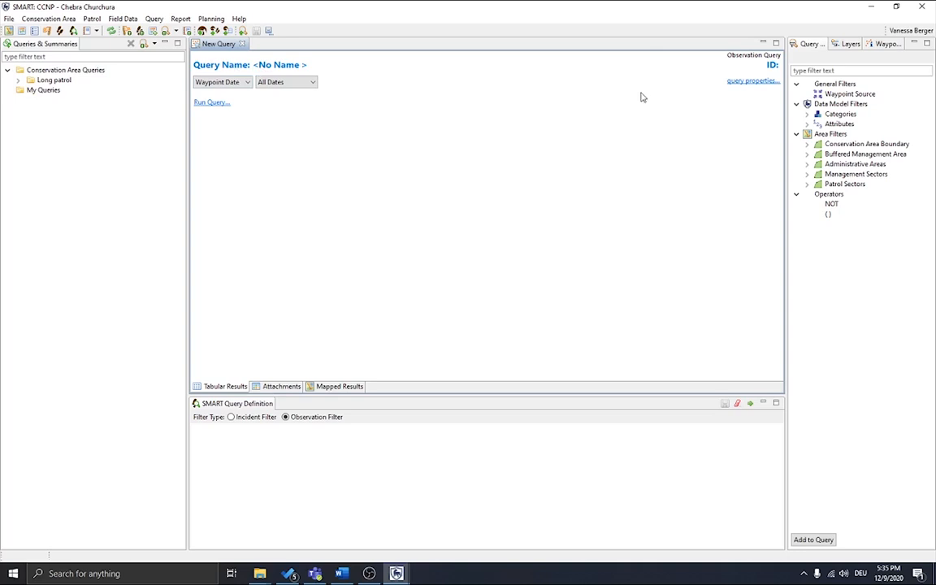
# Save the new query as raw_data_patrols in the Conservation Area Queries folder.
pyautogui.click(272, 33)
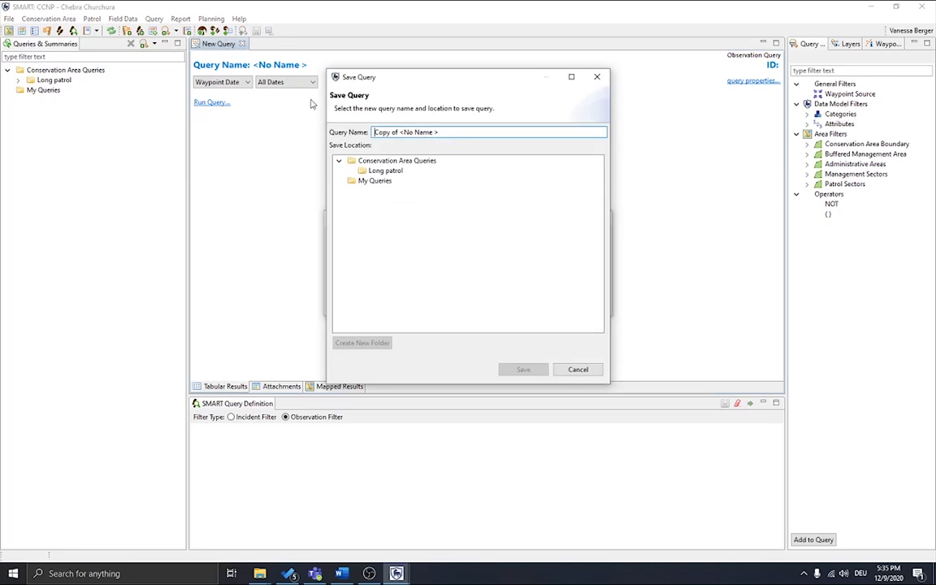
pyautogui.click(398, 161)
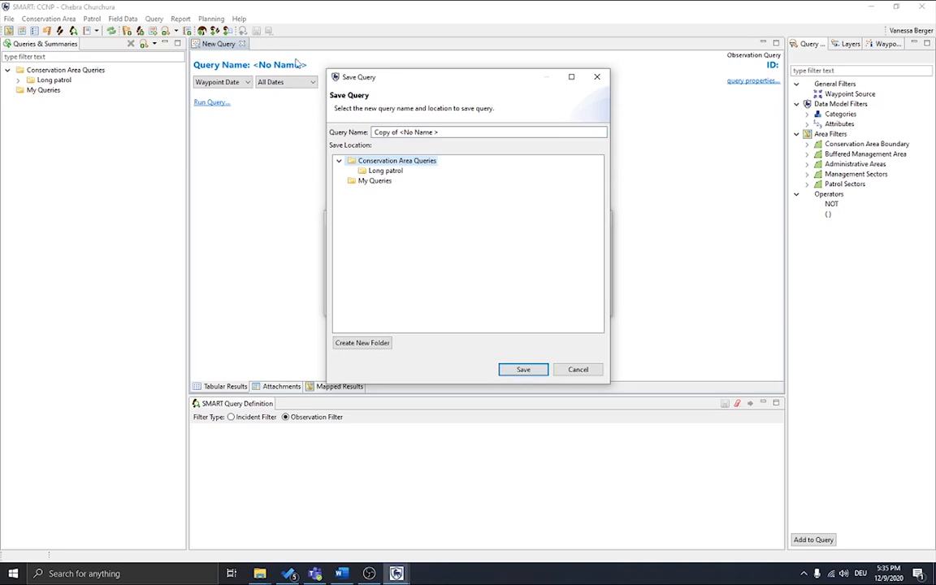
pyautogui.moveTo(478, 130); pyautogui.dragTo(358, 136)
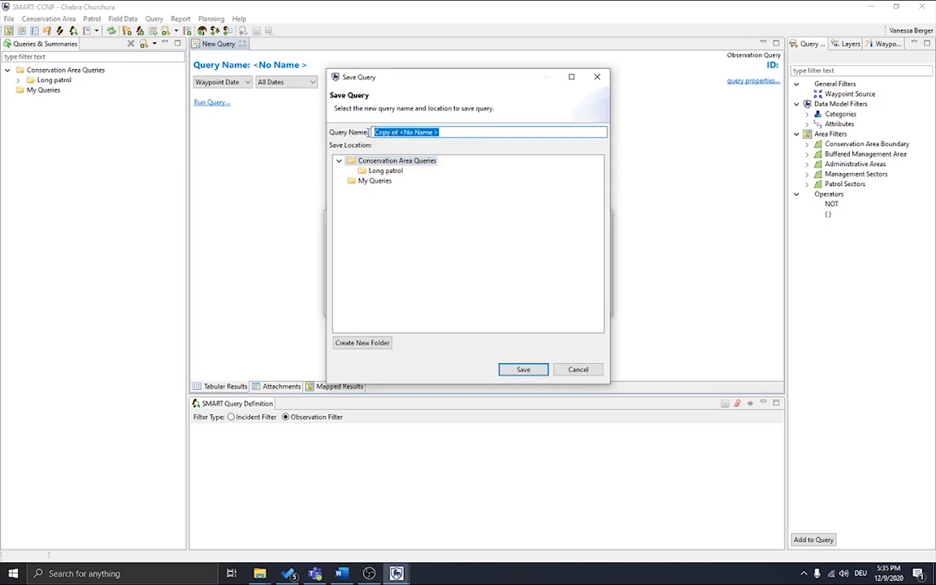
pyautogui.write('raw')
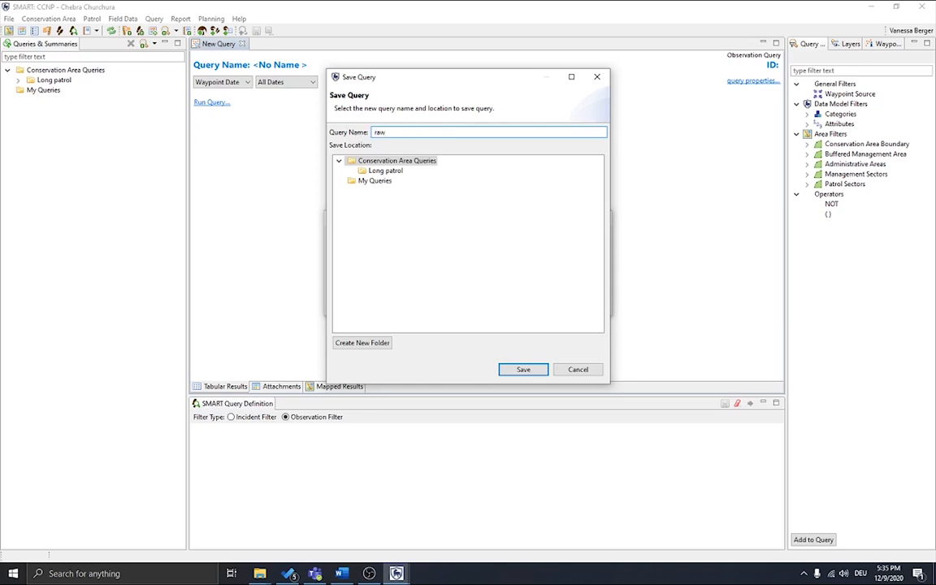
pyautogui.write('_data_patrols')
pyautogui.click(510, 372)
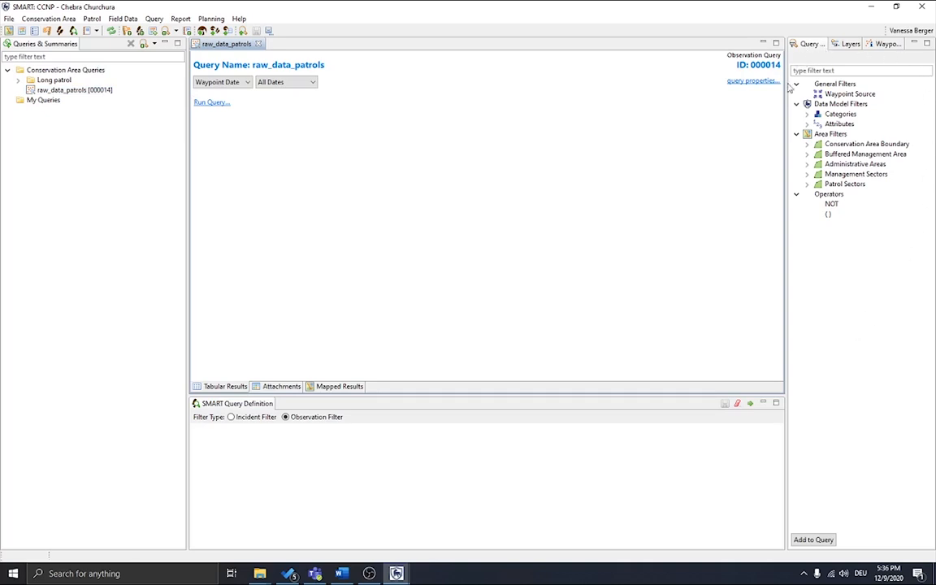
# Add the Violation category from the data model filters to the query definition.
pyautogui.moveTo(786, 87); pyautogui.dragTo(769, 87)
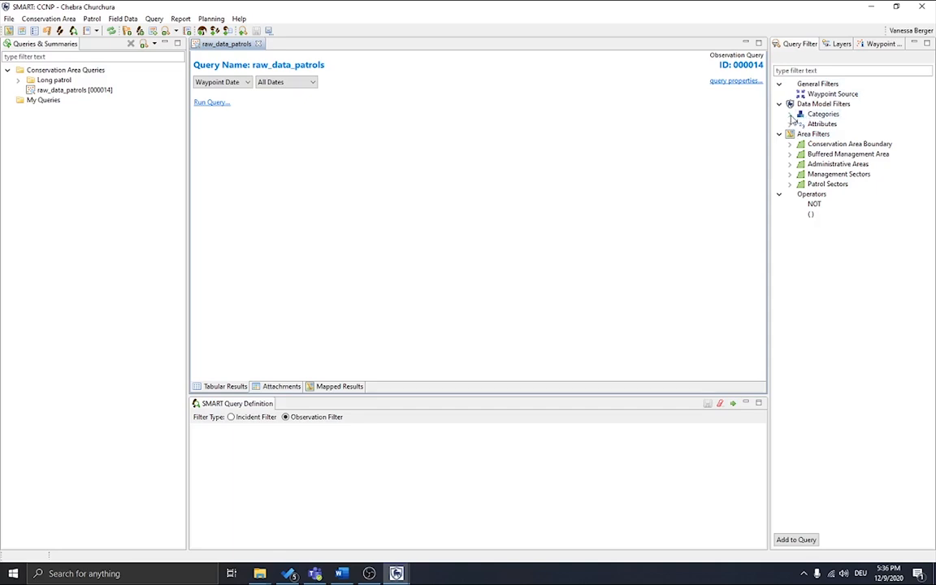
pyautogui.click(790, 114)
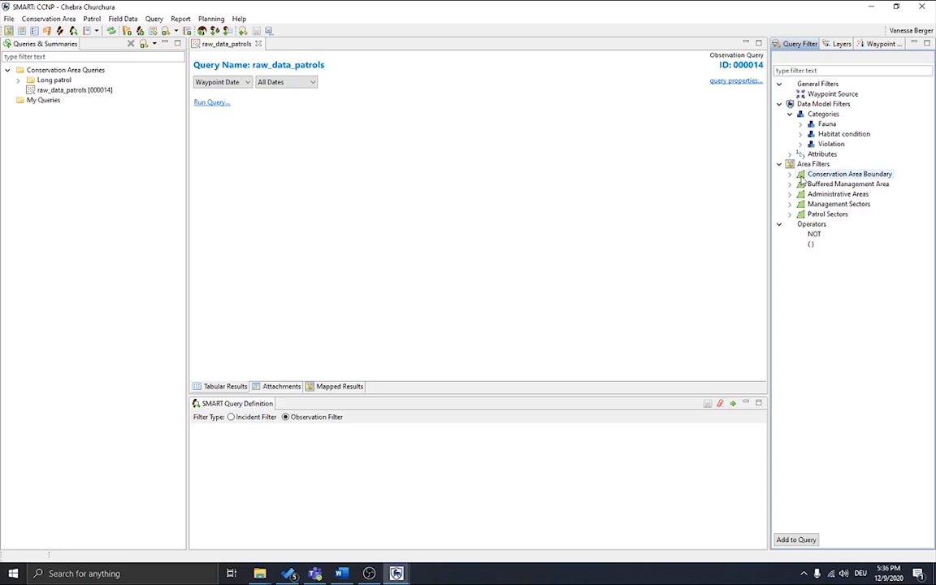
pyautogui.doubleClick(829, 144)
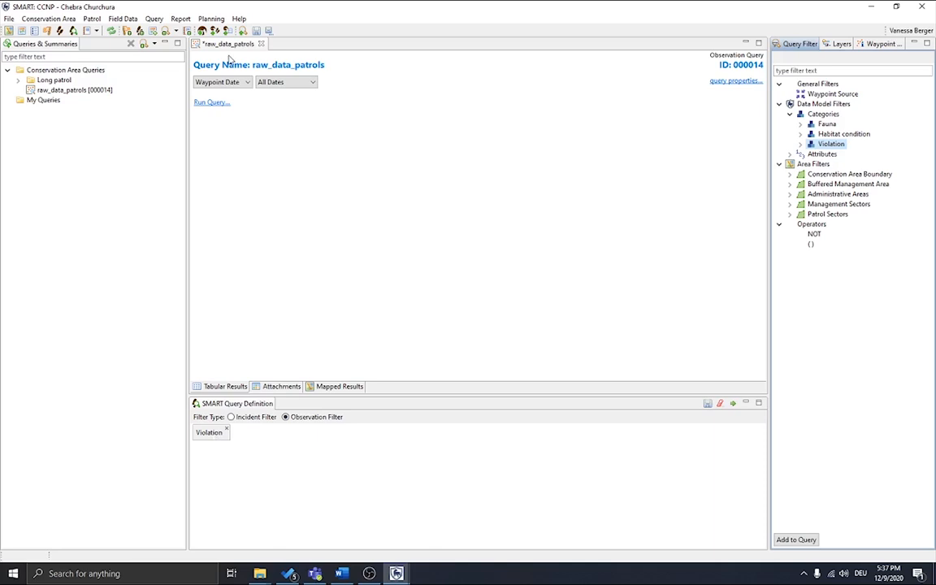
# Run the query with the date filter kept at Waypoint Date and All Dates.
pyautogui.click(213, 83)
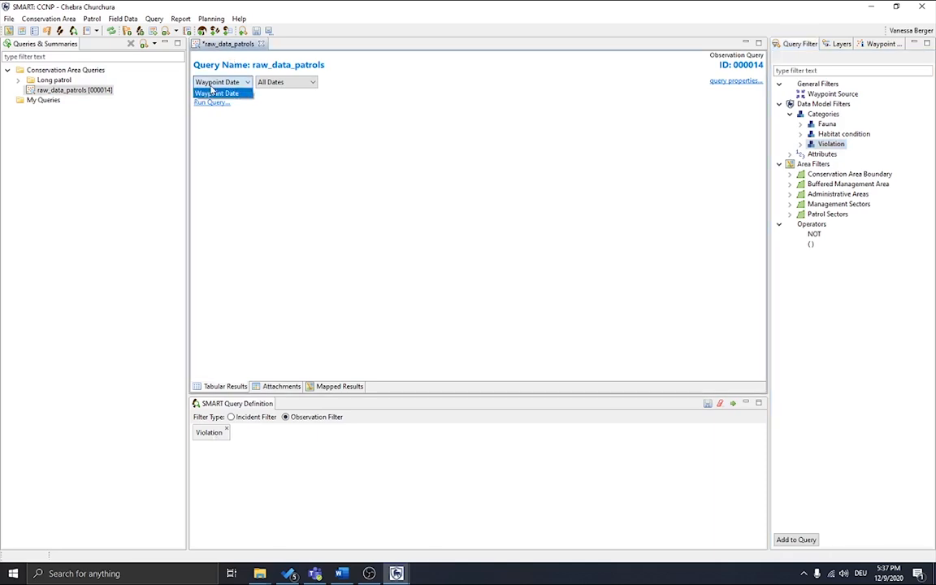
pyautogui.click(213, 91)
pyautogui.click(276, 83)
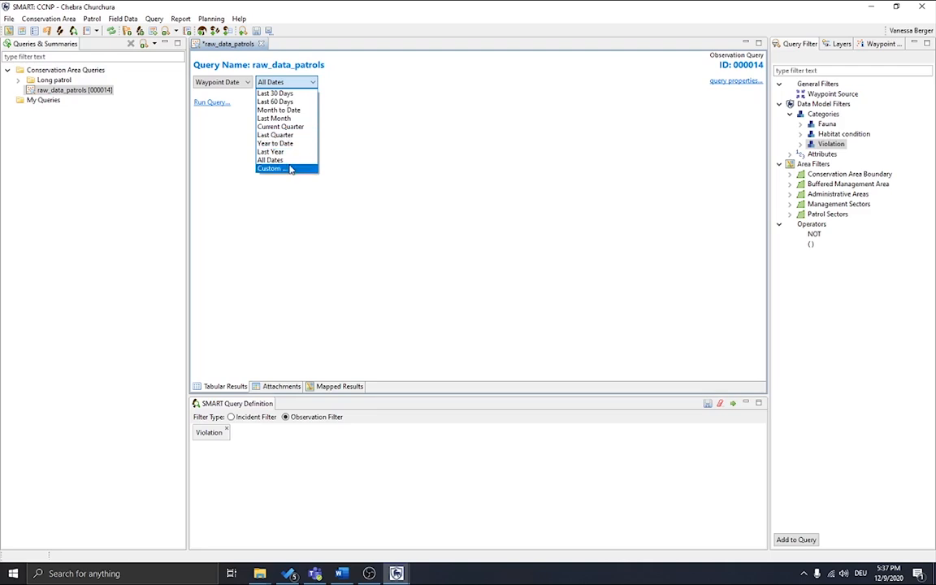
pyautogui.click(454, 168)
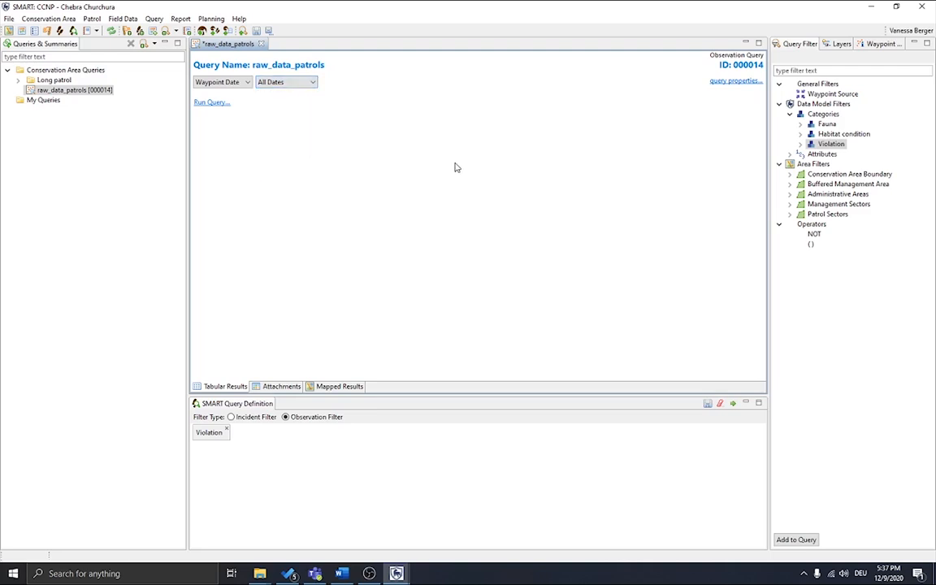
pyautogui.click(733, 405)
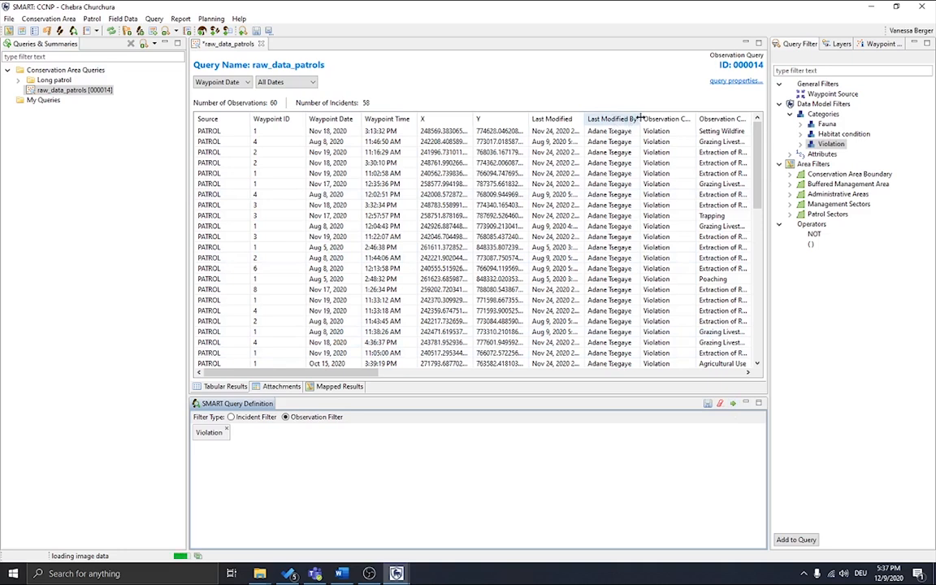
# Collapse the Last Modified By column, look through the violation records and their attributes, and accept the VPN login prompt.
pyautogui.moveTo(641, 120); pyautogui.dragTo(528, 120)
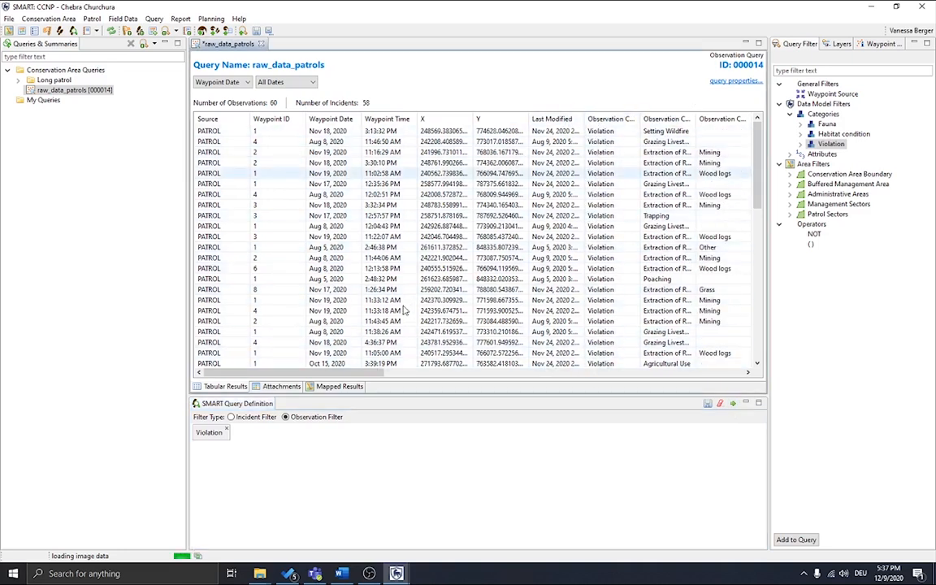
pyautogui.moveTo(364, 375); pyautogui.dragTo(396, 375)
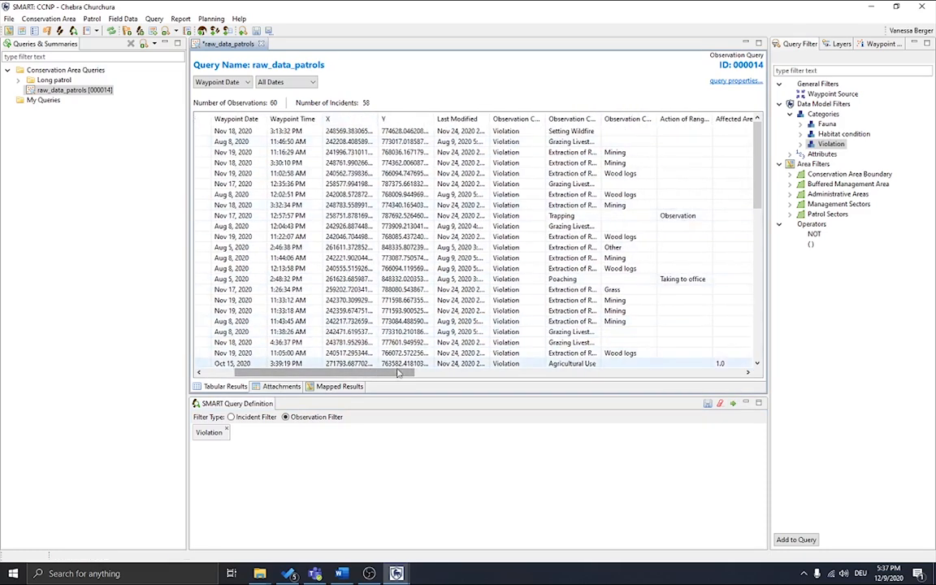
pyautogui.moveTo(398, 376); pyautogui.dragTo(435, 375)
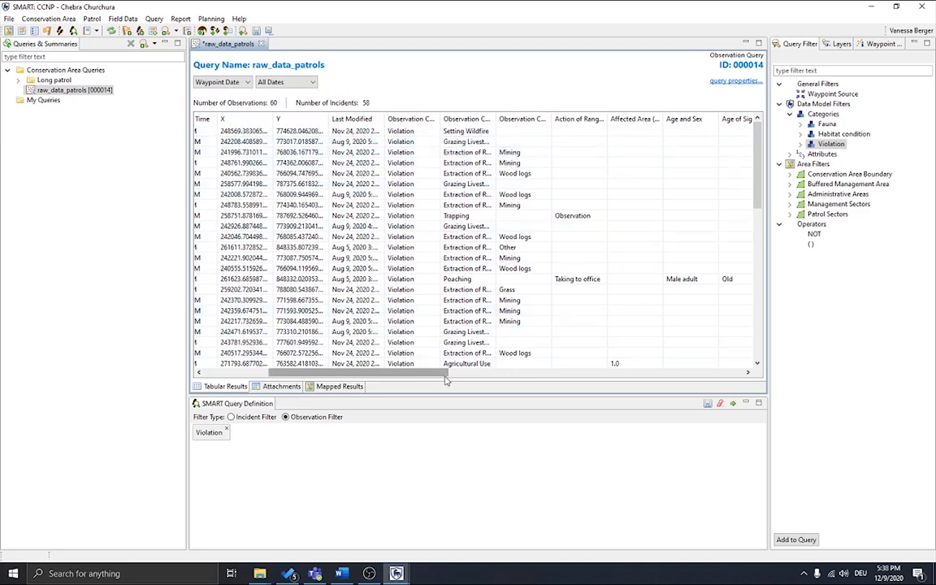
pyautogui.moveTo(446, 379); pyautogui.dragTo(552, 381)
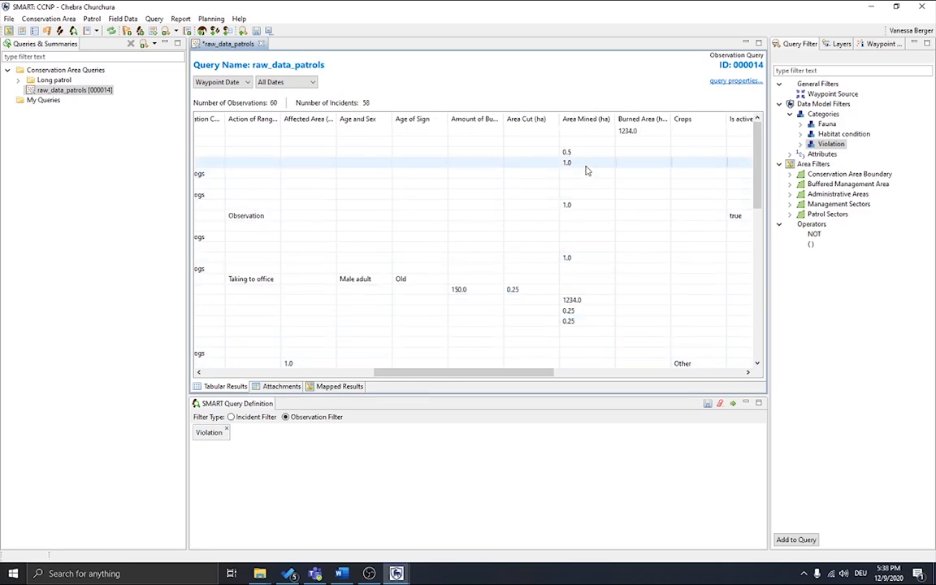
pyautogui.moveTo(540, 375)
pyautogui.mouseDown()
pyautogui.moveTo(729, 373)
pyautogui.moveTo(347, 371)
pyautogui.mouseUp()
pyautogui.scroll(-5, 339, 220)
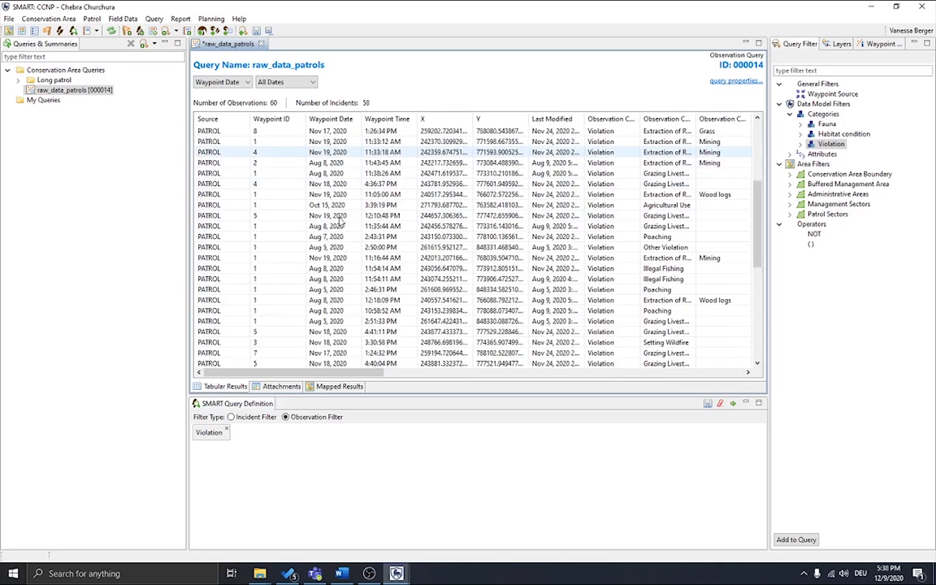
pyautogui.click(340, 217)
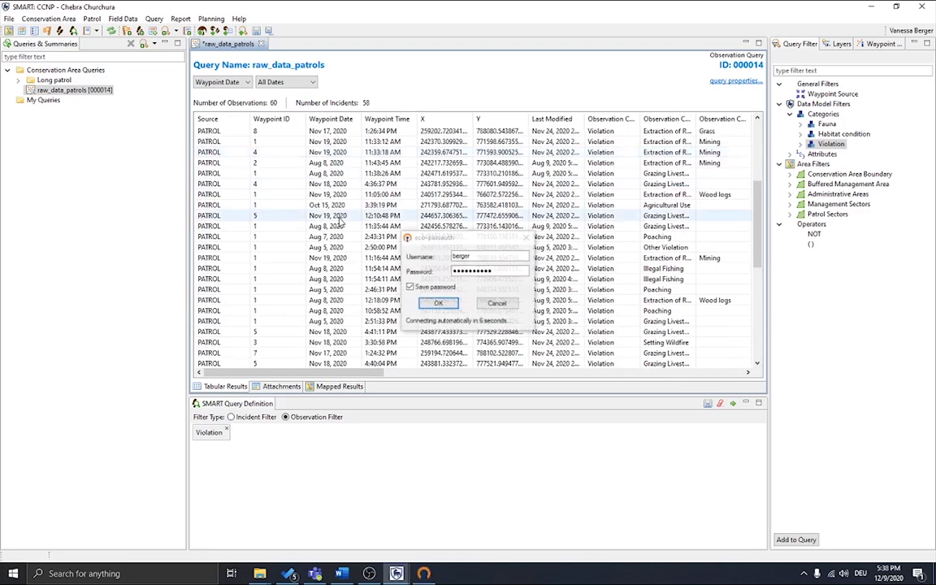
pyautogui.click(437, 306)
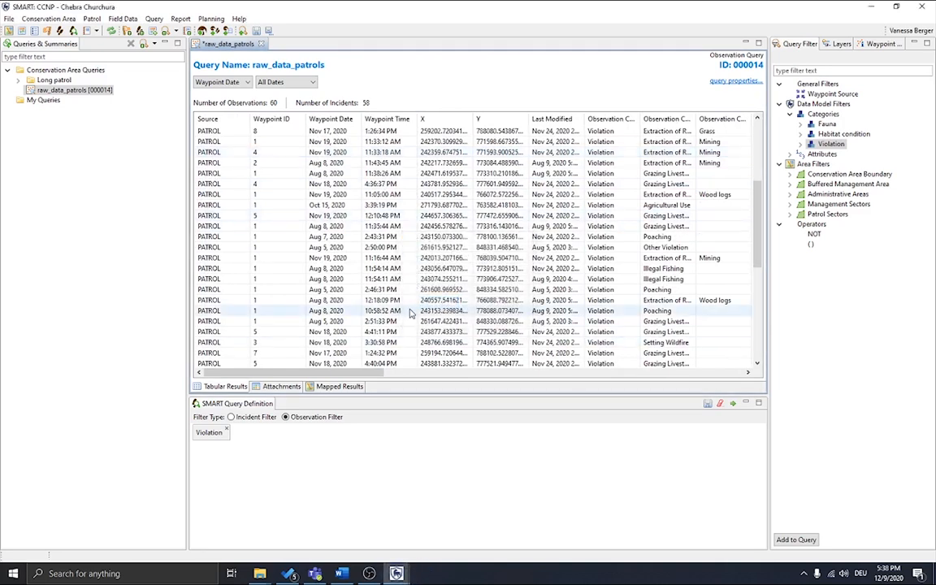
# Start exporting the raw_data_patrols query results in the Comma Separated Values (*.csv) format.
pyautogui.click(156, 19)
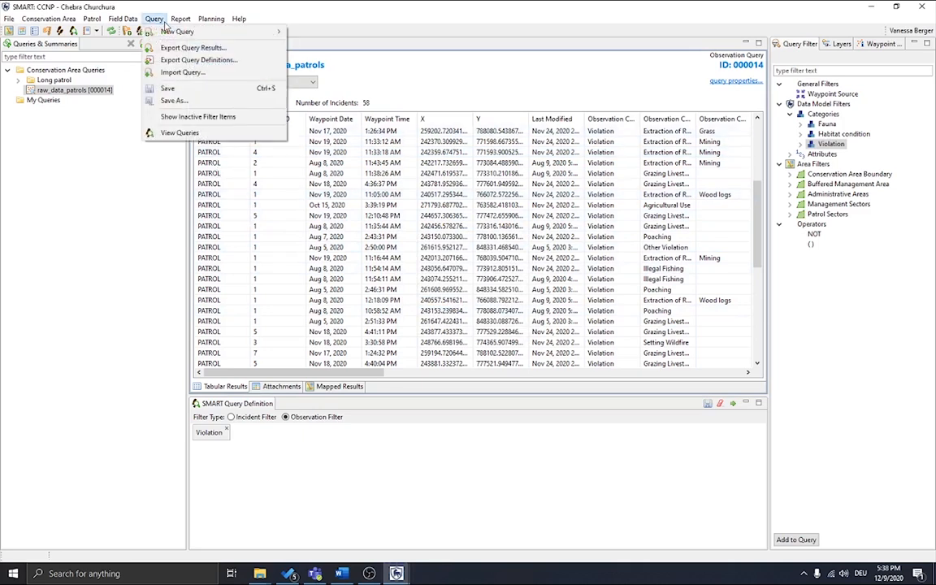
pyautogui.click(249, 52)
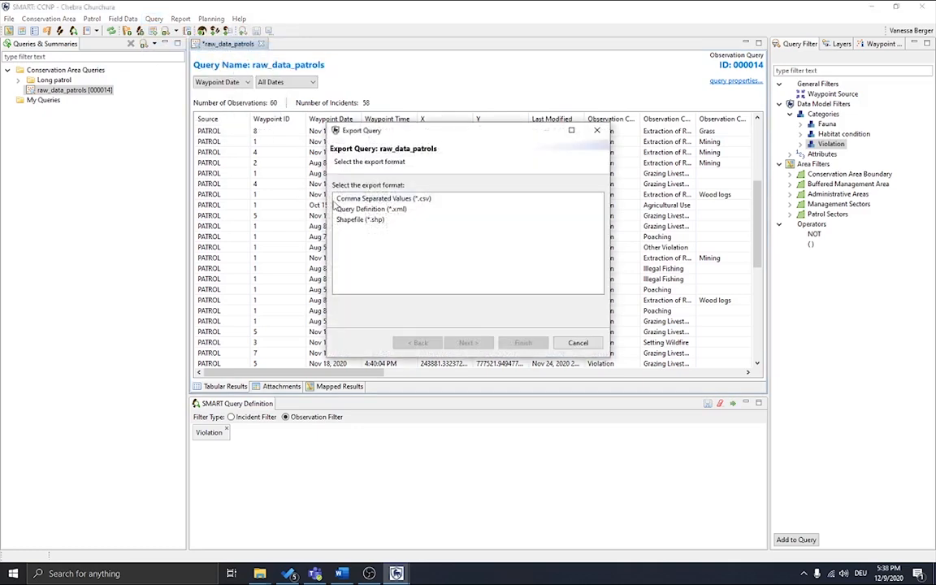
pyautogui.click(350, 200)
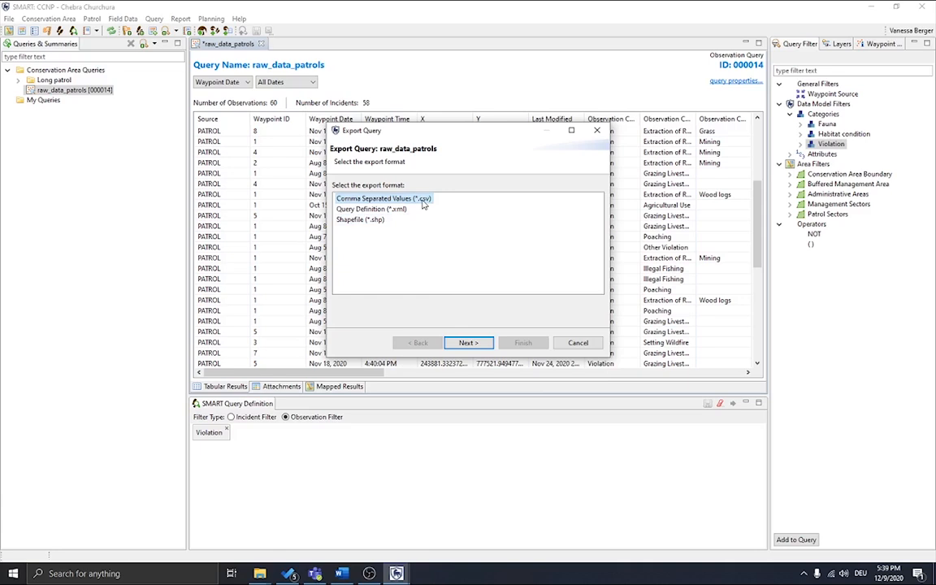
pyautogui.click(468, 343)
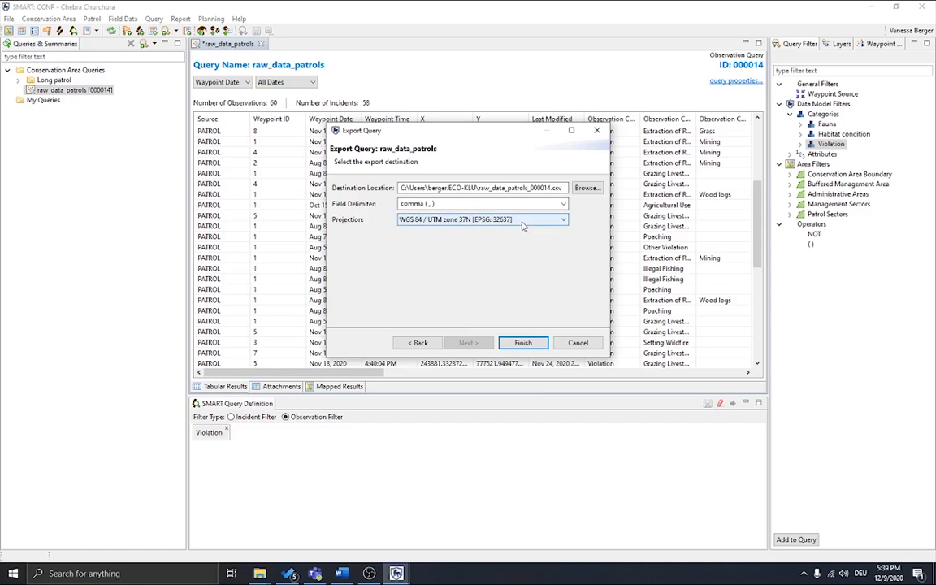
# Browse for the export destination and open the folder C:\SMART\Datarepository\Reports_Queries.
pyautogui.click(593, 188)
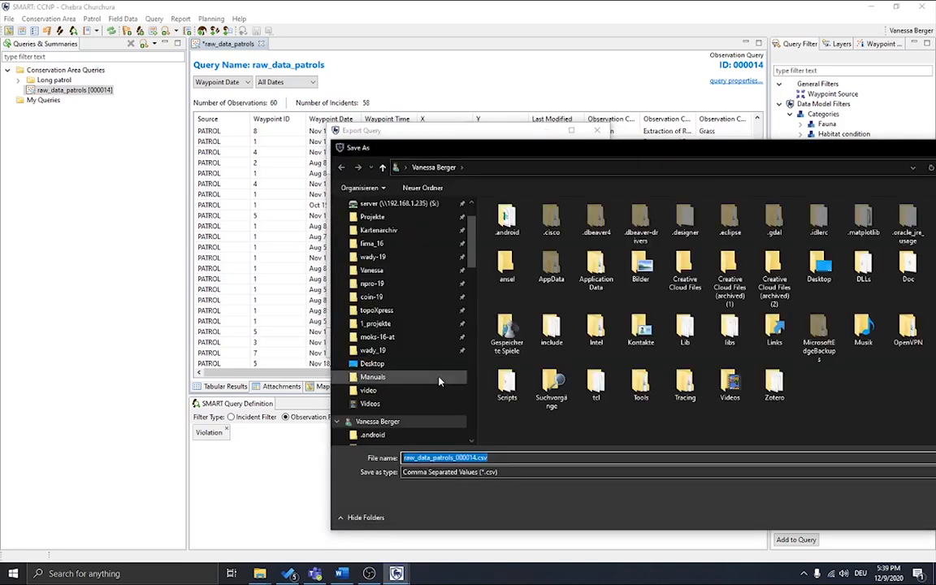
pyautogui.scroll(-8, 429, 393)
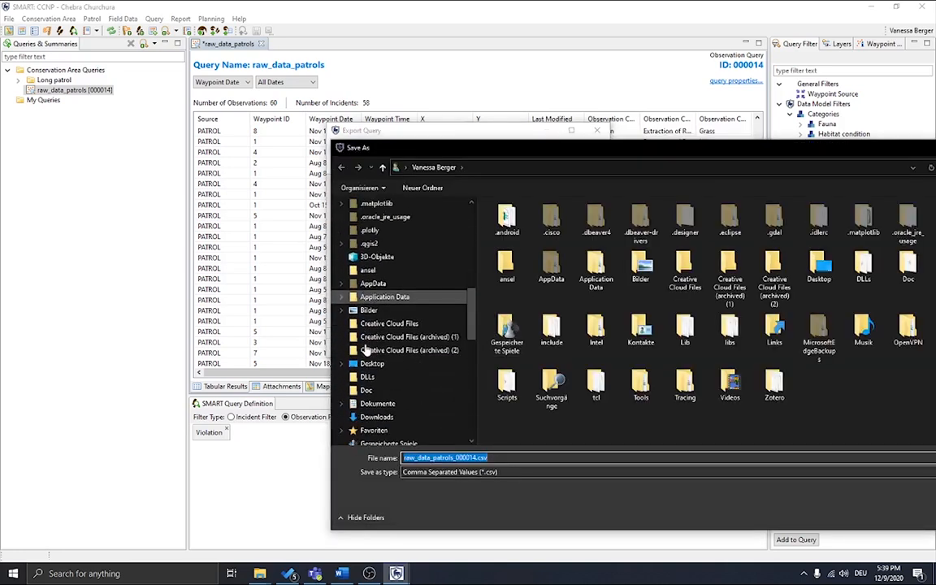
pyautogui.scroll(-10, 366, 349)
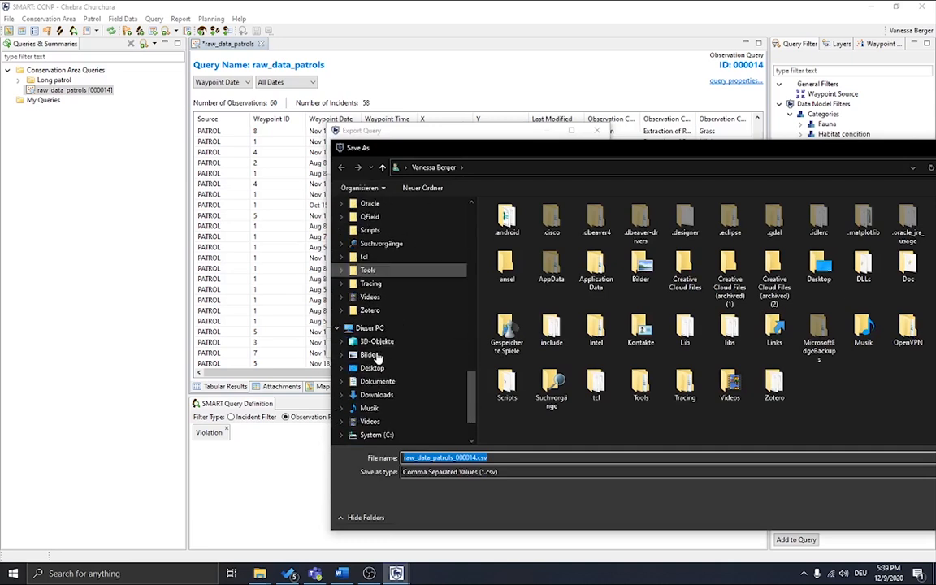
pyautogui.click(378, 329)
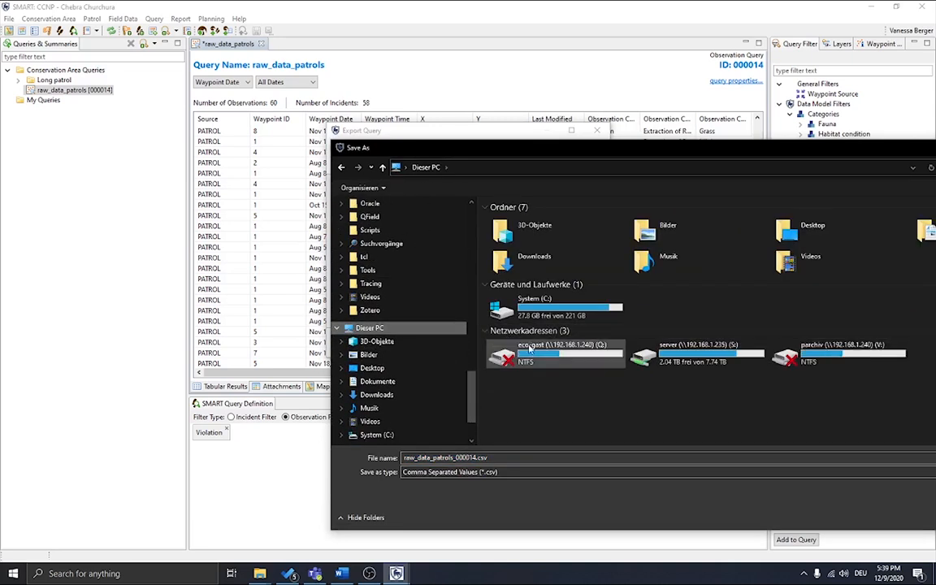
pyautogui.doubleClick(591, 310)
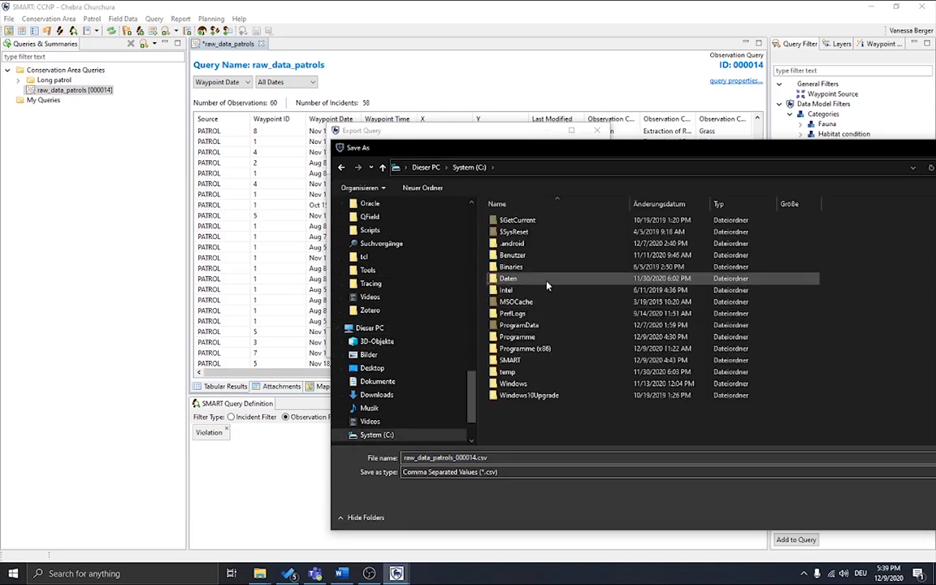
pyautogui.doubleClick(521, 360)
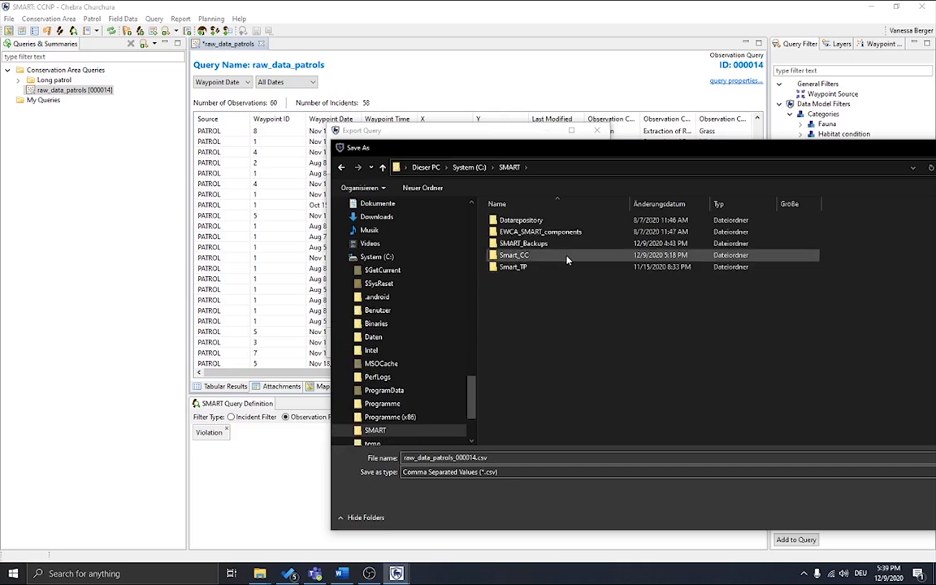
pyautogui.doubleClick(567, 221)
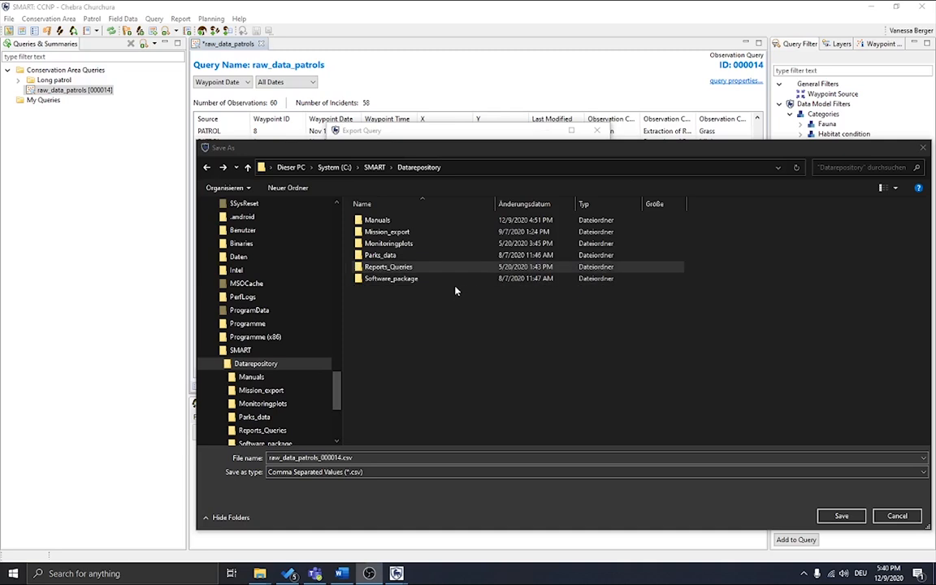
pyautogui.click(439, 267)
pyautogui.doubleClick(431, 268)
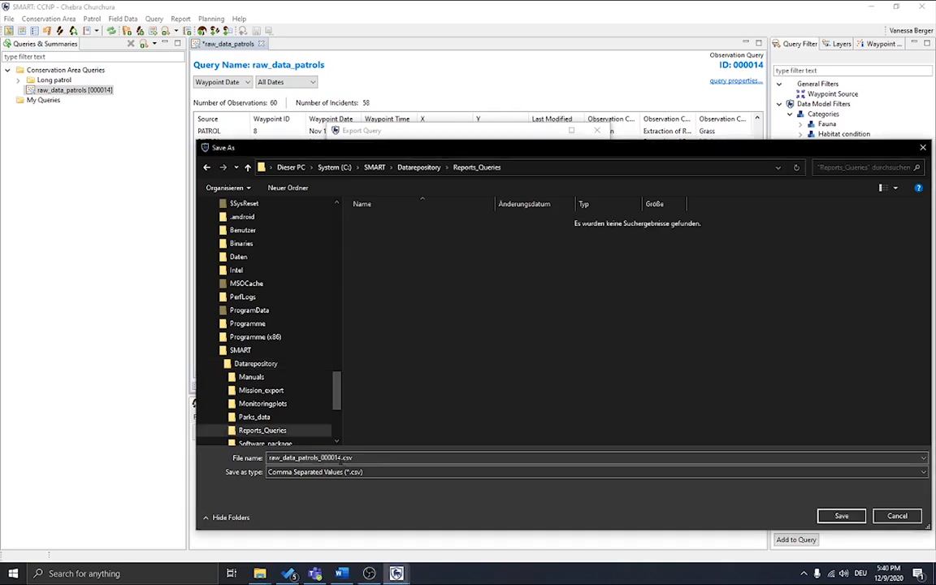
# Name the export file tp_raw_data_patrols_201209.csv.
pyautogui.click(270, 458)
pyautogui.click(270, 459)
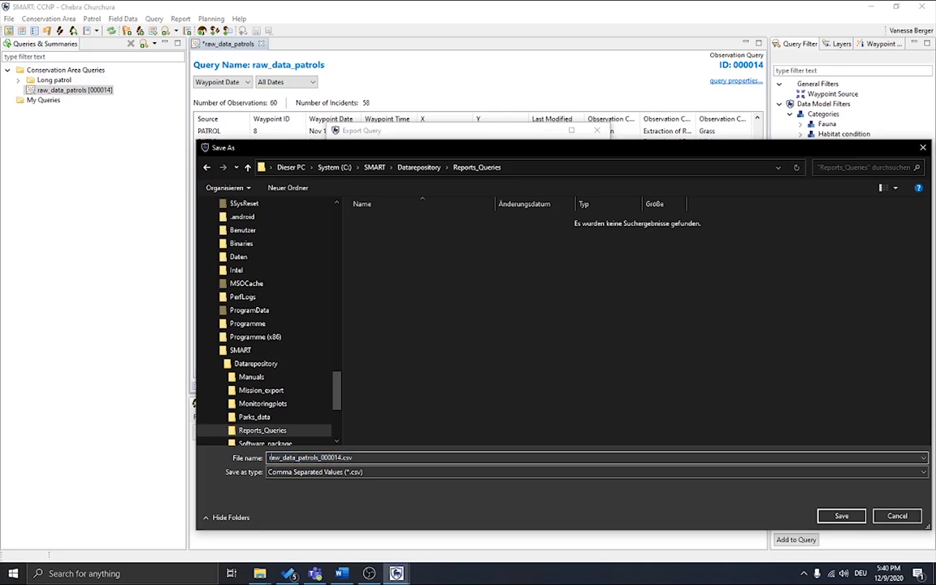
pyautogui.write('tp')
pyautogui.moveTo(351, 458); pyautogui.dragTo(328, 458)
pyautogui.press('End')
pyautogui.press('BackSpace')
pyautogui.press('BackSpace')
pyautogui.press('BackSpace')
pyautogui.press('BackSpace')
pyautogui.press('BackSpace')
pyautogui.press('BackSpace')
pyautogui.press('BackSpace')
pyautogui.press('BackSpace')
pyautogui.press('BackSpace')
pyautogui.press('BackSpace')
pyautogui.write('201209.csv')
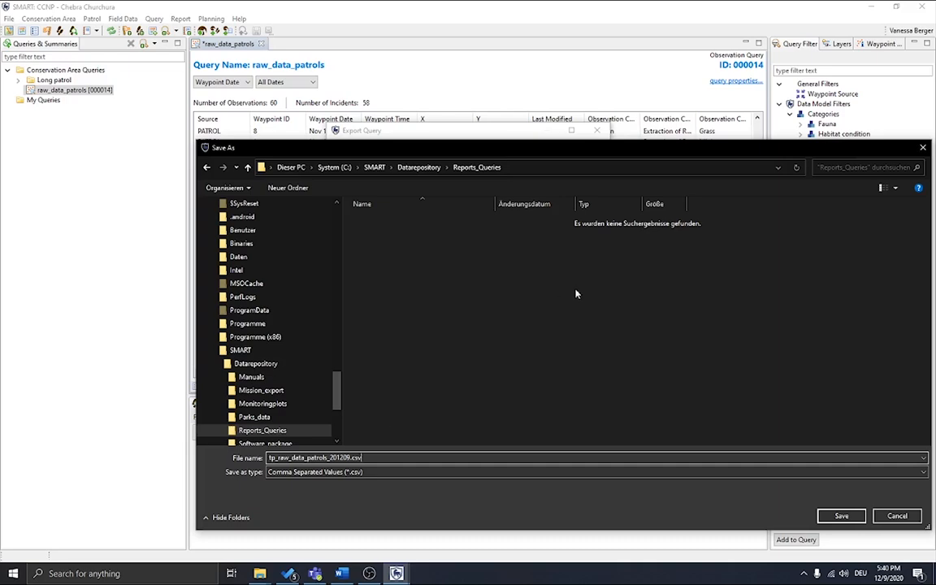
# Confirm the file destination and finish the export with comma as delimiter and the WGS 84 / UTM zone 37N projection.
pyautogui.click(841, 516)
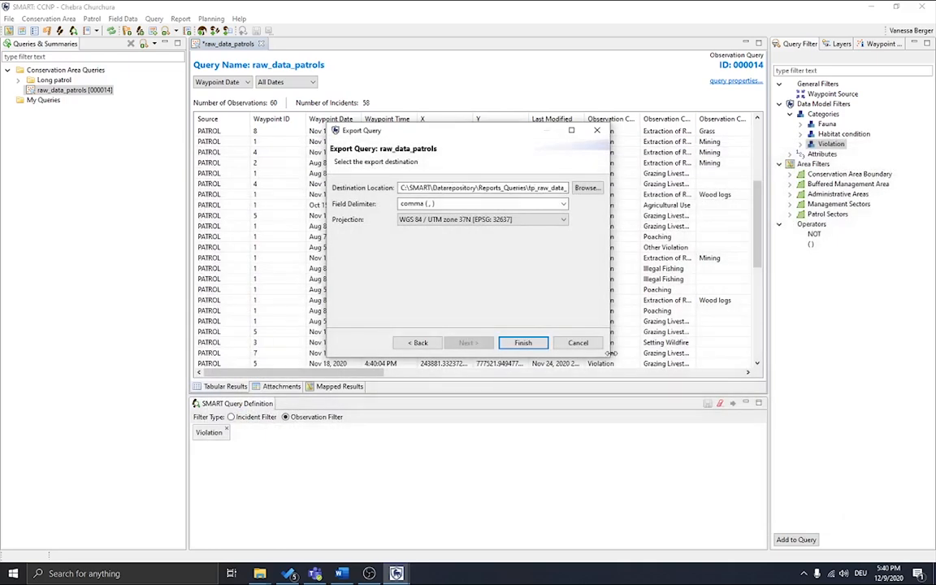
pyautogui.click(543, 345)
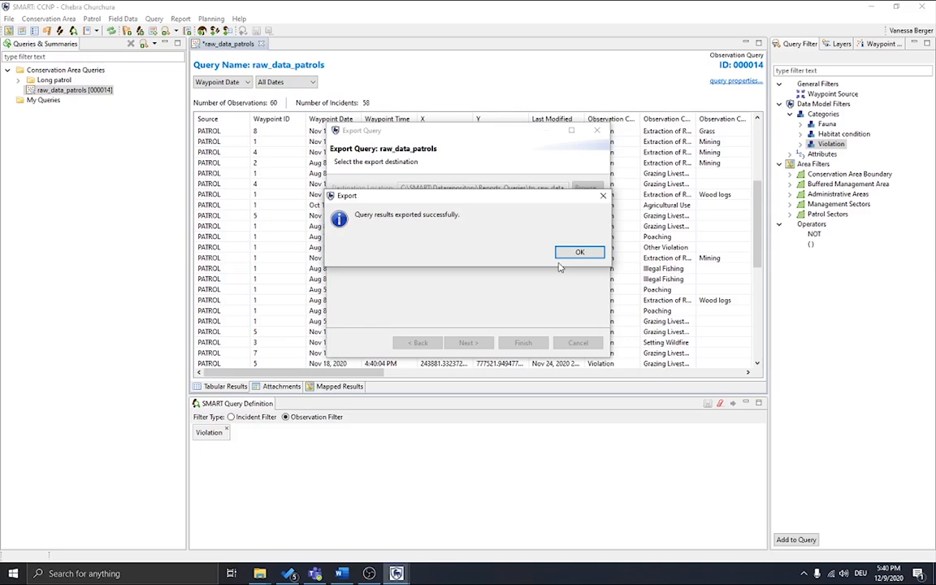
pyautogui.click(579, 253)
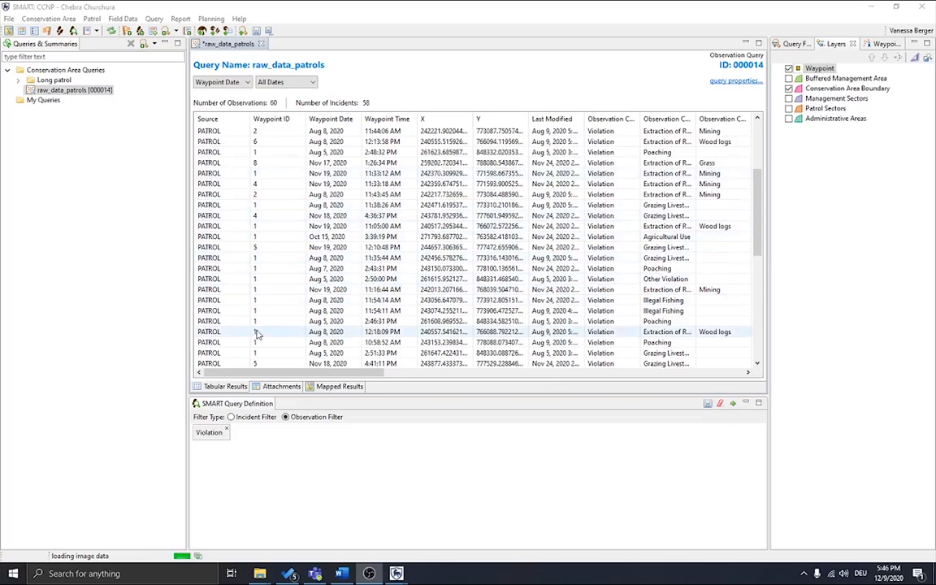
# View the query's photo attachments and its waypoints on the results map.
pyautogui.click(281, 387)
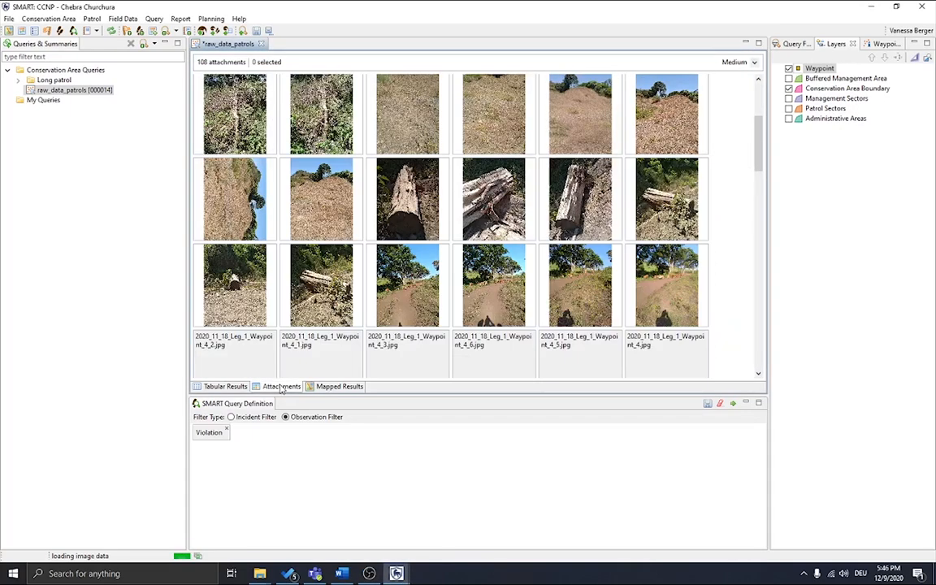
pyautogui.click(321, 388)
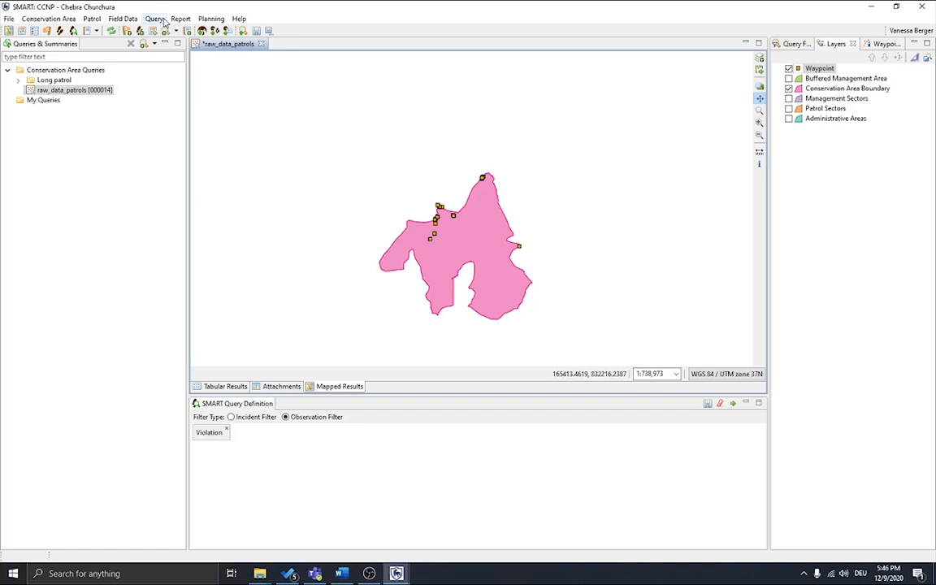
# Open the conservation area's data model and show the properties of the Distance (m) attribute under Fauna, Wildlife.
pyautogui.click(68, 22)
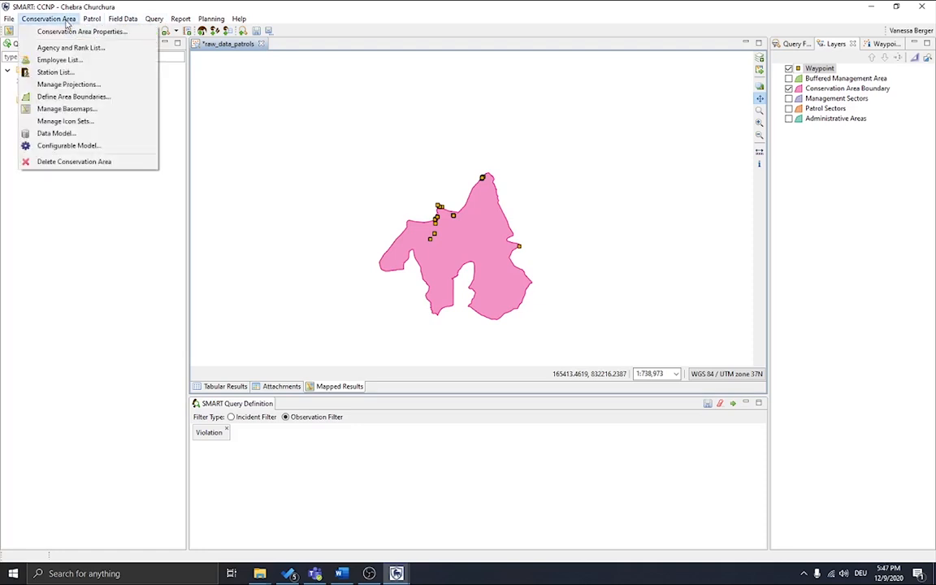
pyautogui.click(70, 135)
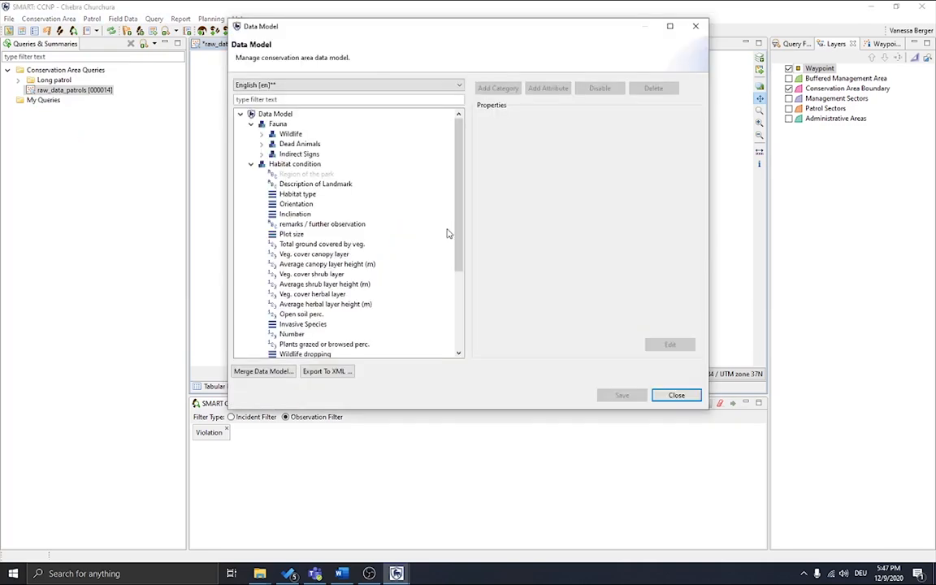
pyautogui.click(261, 134)
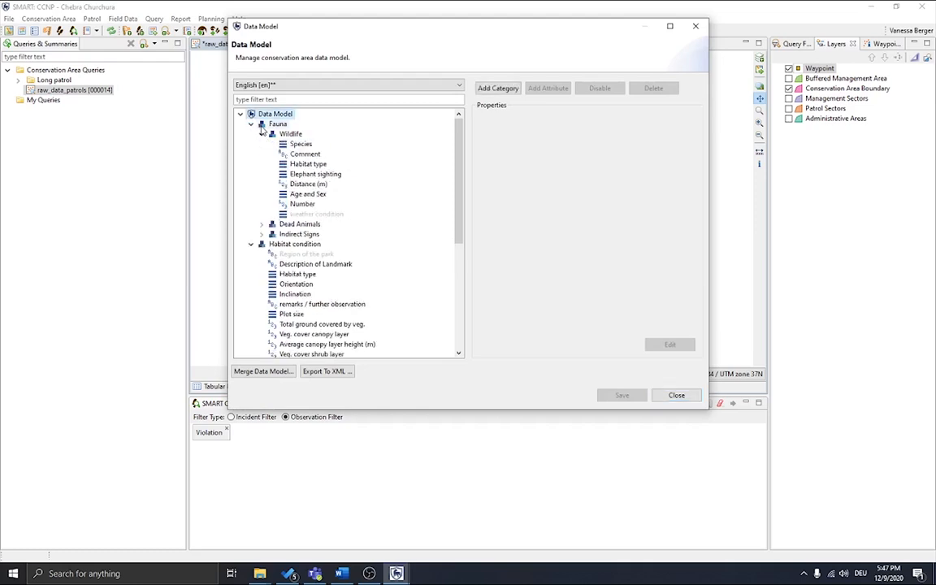
pyautogui.click(298, 186)
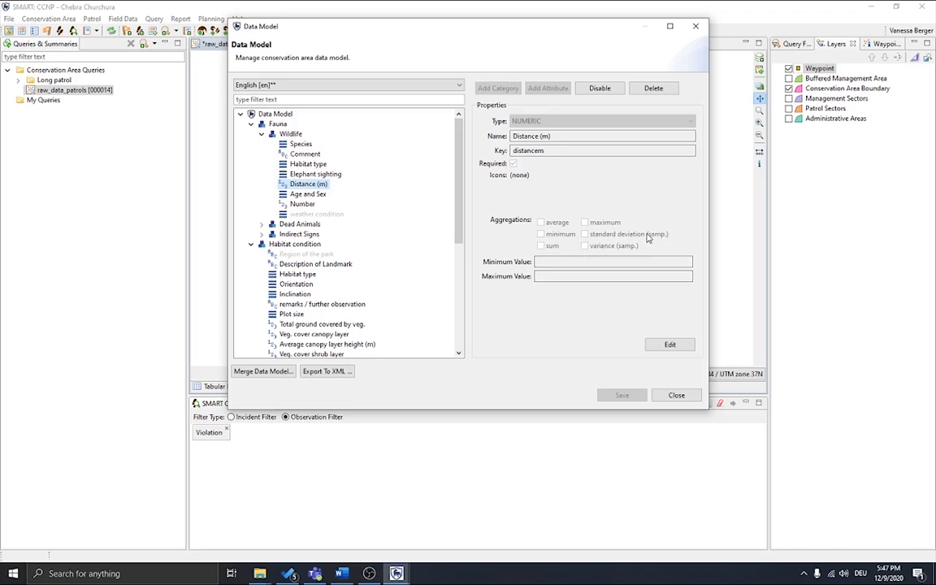
# Enable the average, minimum, maximum, standard deviation and variance aggregations for the Distance (m) attribute, leaving sum off.
pyautogui.click(669, 347)
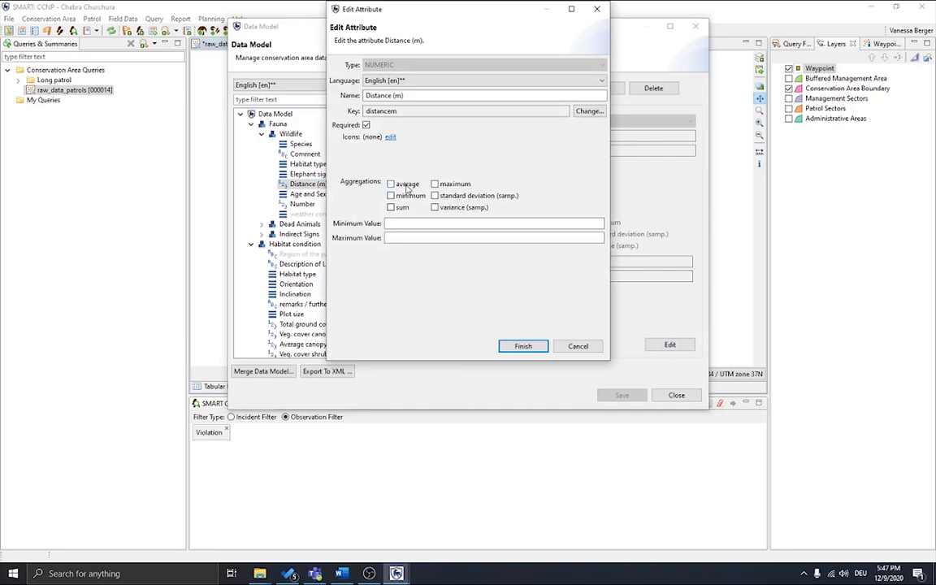
pyautogui.click(407, 187)
pyautogui.click(407, 196)
pyautogui.click(402, 209)
pyautogui.click(436, 185)
pyautogui.click(461, 198)
pyautogui.click(436, 208)
pyautogui.click(391, 208)
pyautogui.click(522, 348)
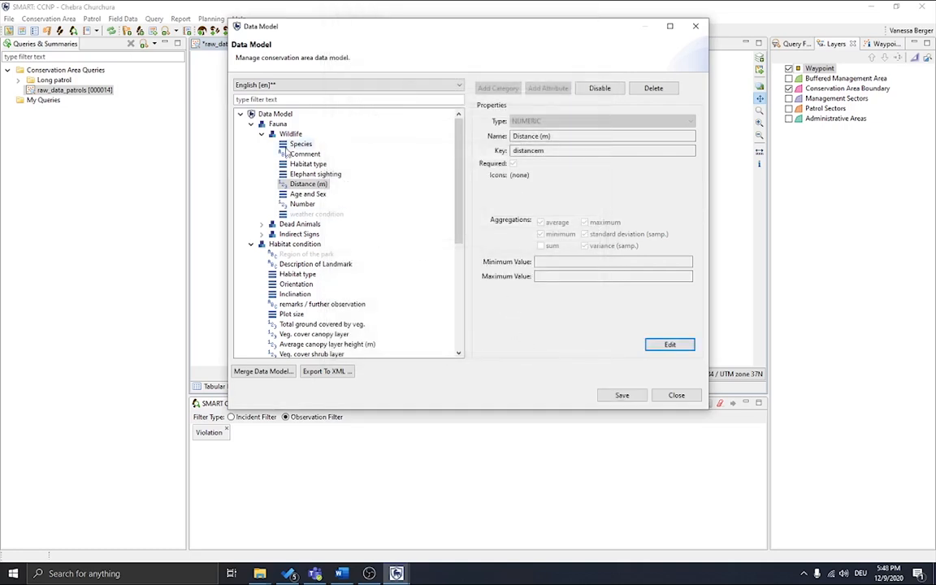
# Check the aggregation settings of the numeric attributes under Violation for Poaching and Illegal Housing, and look through the Grazing Livestock attributes.
pyautogui.click(262, 134)
pyautogui.scroll(-4, 266, 180)
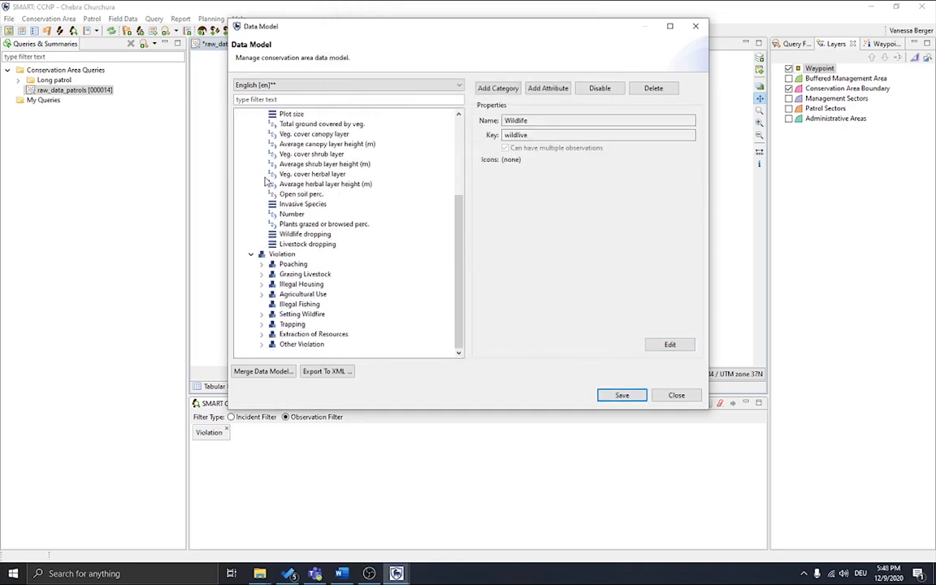
pyautogui.click(262, 265)
pyautogui.scroll(-1, 266, 268)
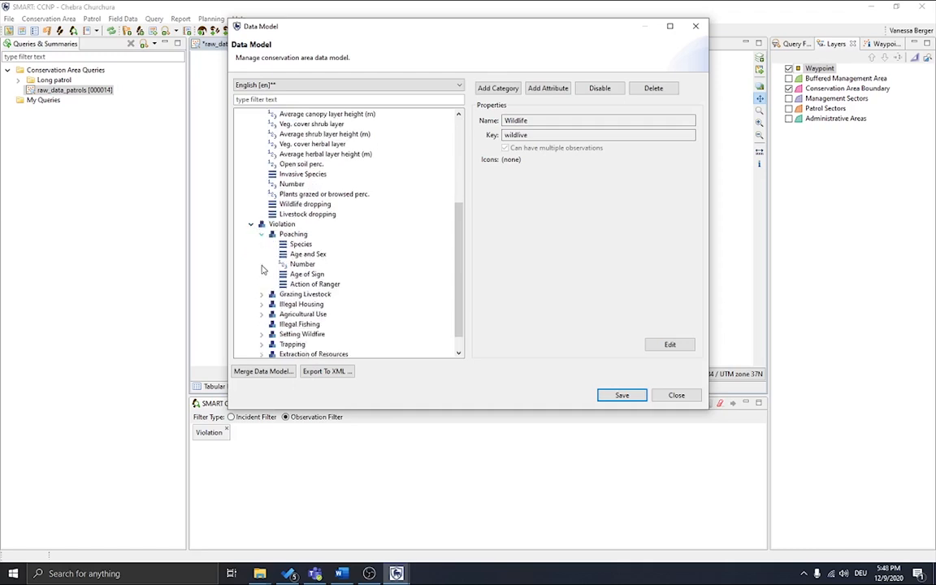
pyautogui.click(292, 264)
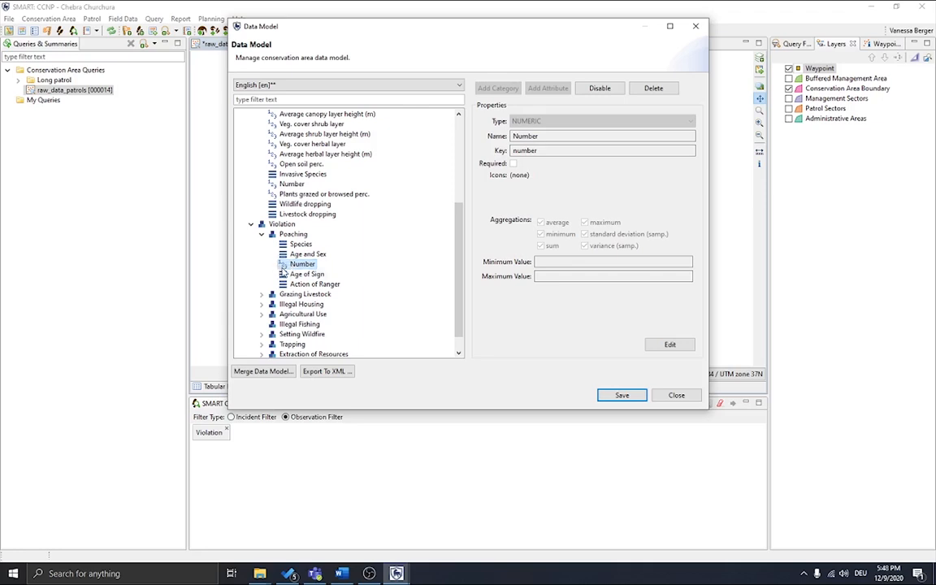
pyautogui.click(262, 295)
pyautogui.scroll(-2, 263, 297)
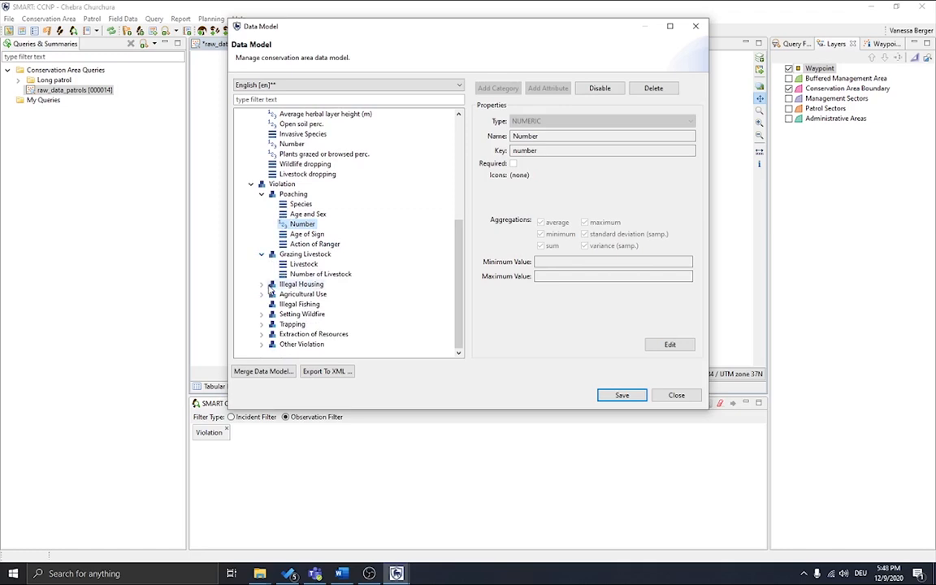
pyautogui.click(262, 285)
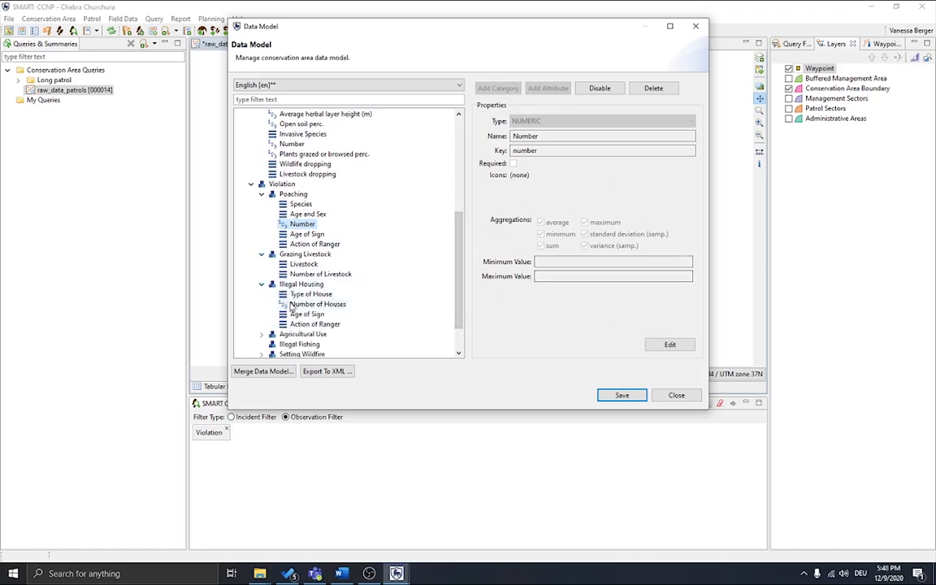
pyautogui.click(293, 305)
pyautogui.scroll(-1, 276, 309)
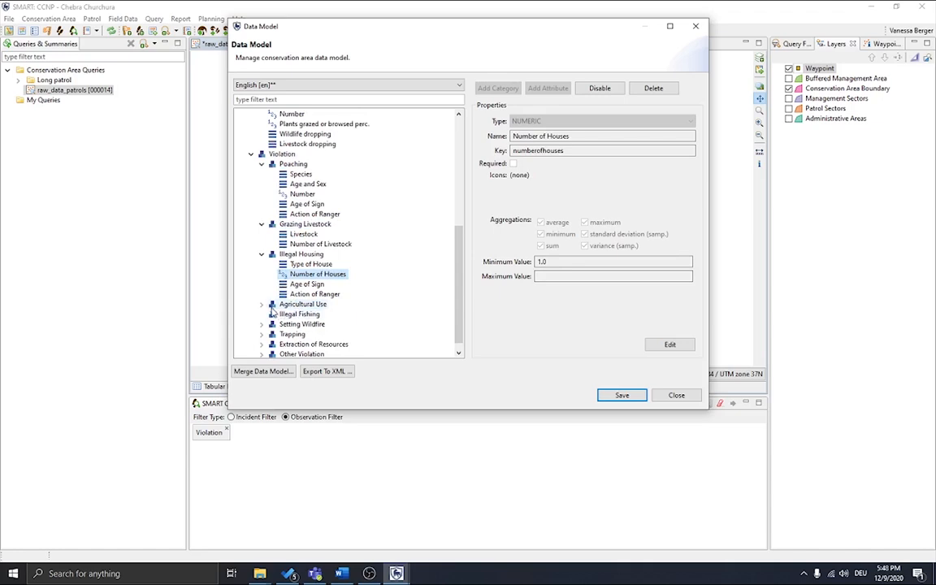
# Examine the properties of Affected Area (ha) and Comment under Agricultural Use and of Burned Area (ha) under Setting Wildfire.
pyautogui.click(263, 304)
pyautogui.scroll(-1, 277, 300)
pyautogui.click(296, 285)
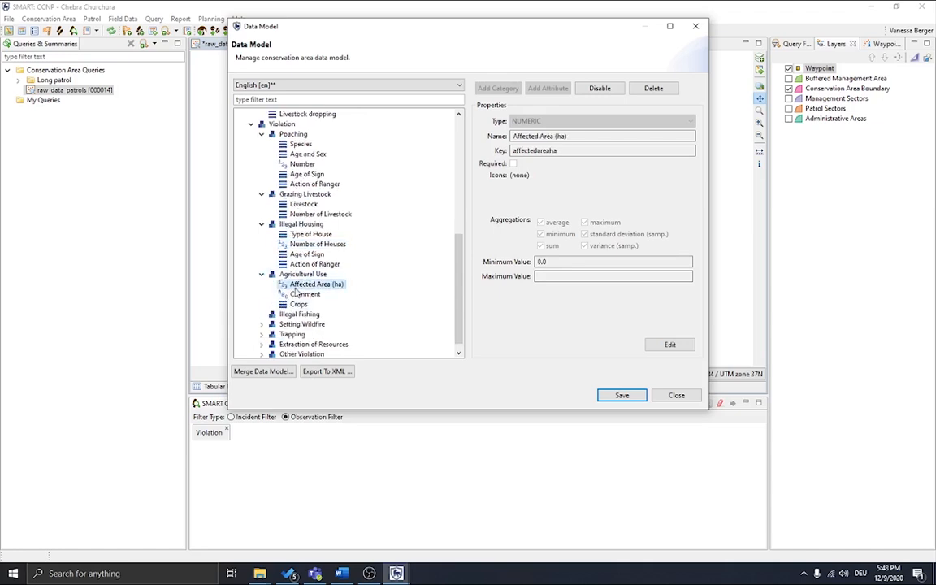
pyautogui.click(298, 294)
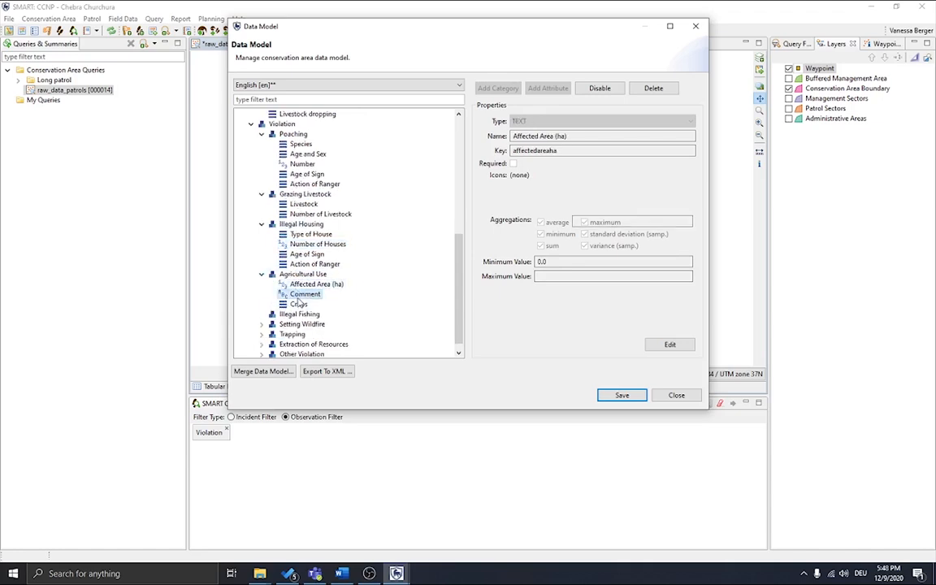
pyautogui.scroll(-1, 299, 301)
pyautogui.click(262, 314)
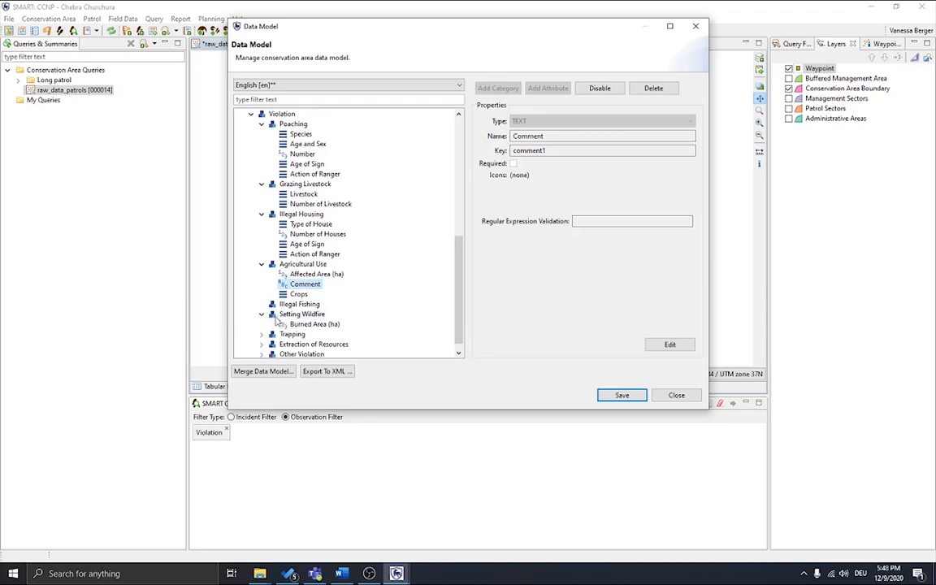
pyautogui.click(286, 323)
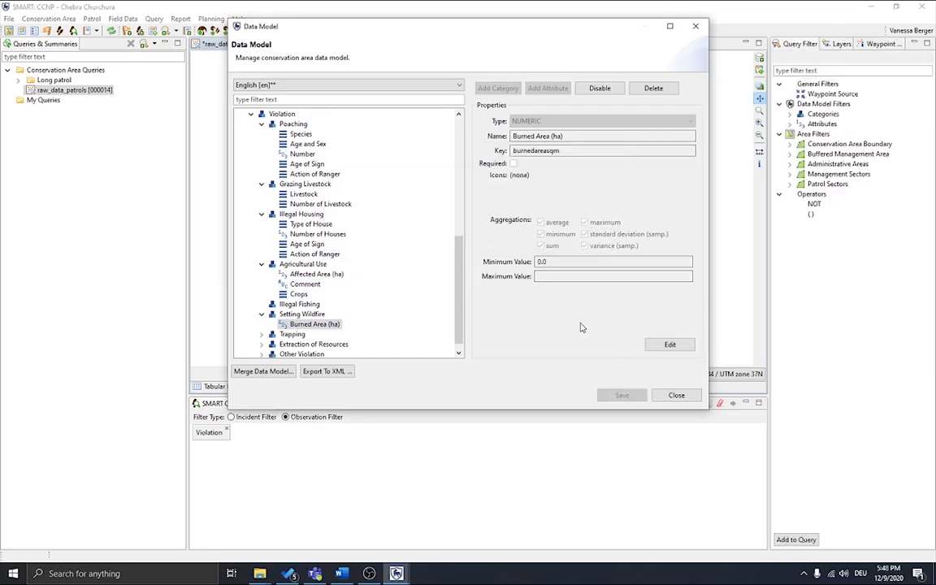
# Close the data model and save the changes to the raw_data_patrols query.
pyautogui.click(661, 394)
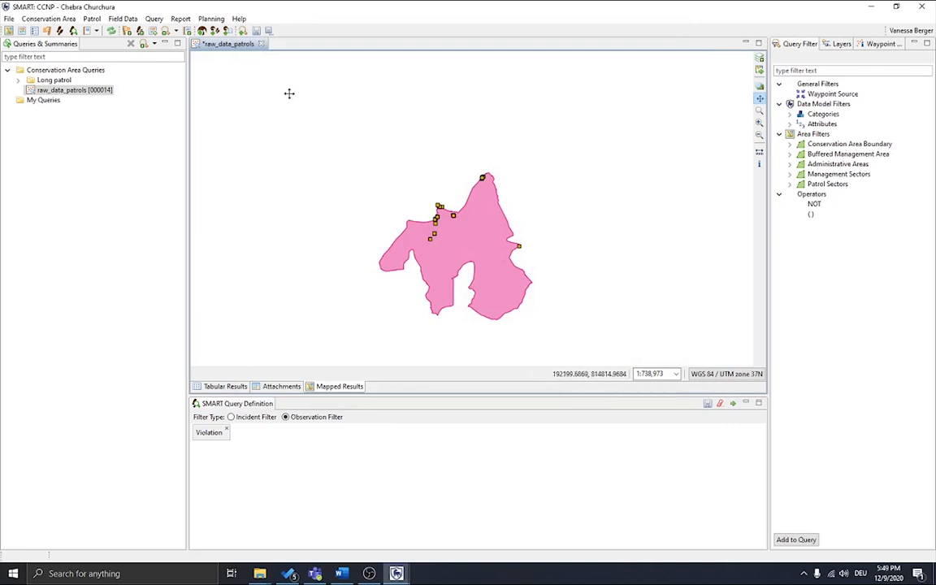
pyautogui.click(257, 31)
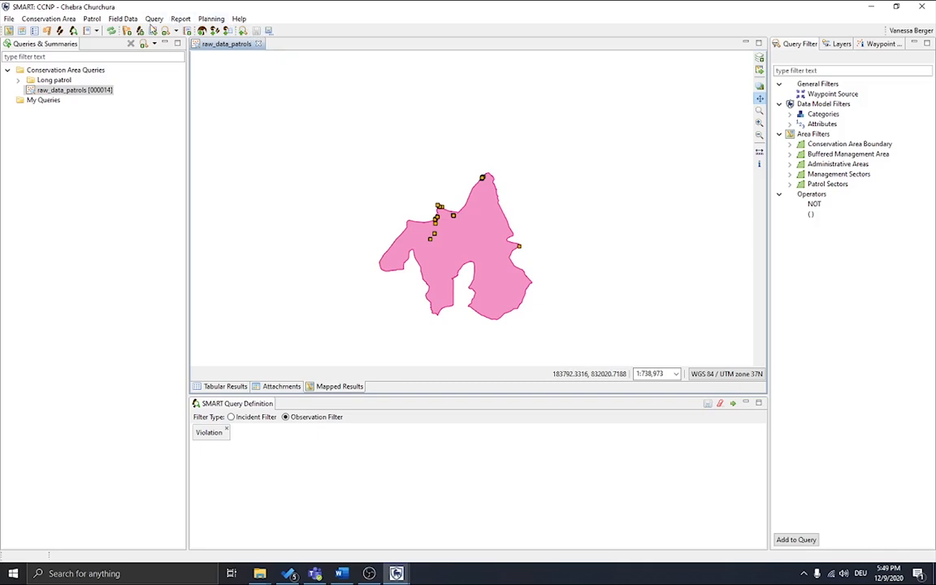
# Create a new Patrol Summary Query from the patrol queries with the New Query Wizard.
pyautogui.click(154, 19)
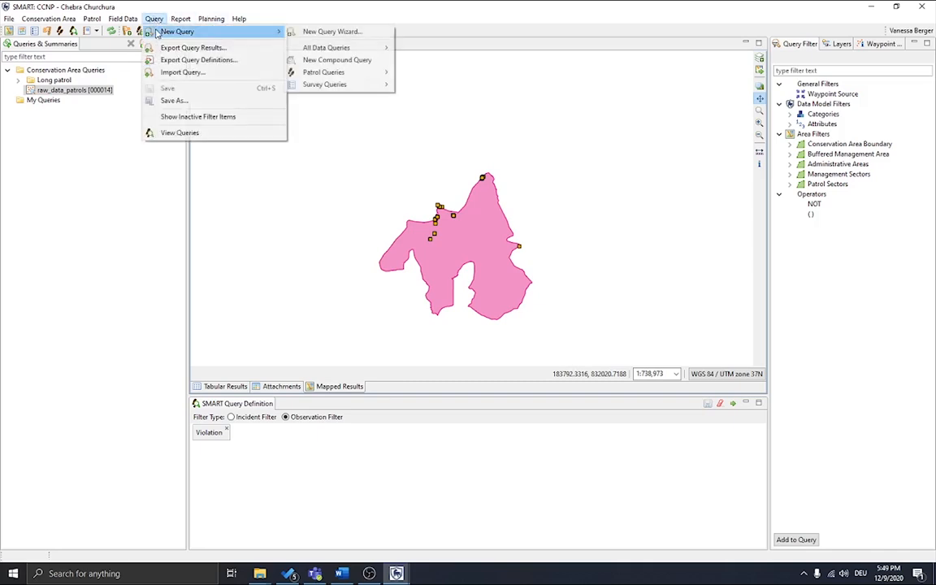
pyautogui.moveTo(180, 19)
pyautogui.moveTo(244, 32)
pyautogui.click(297, 32)
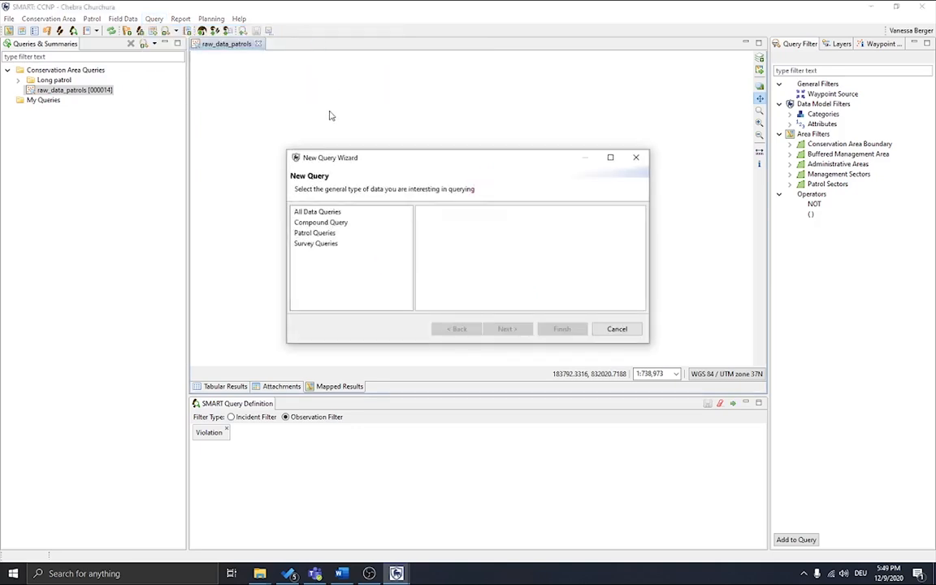
pyautogui.click(329, 234)
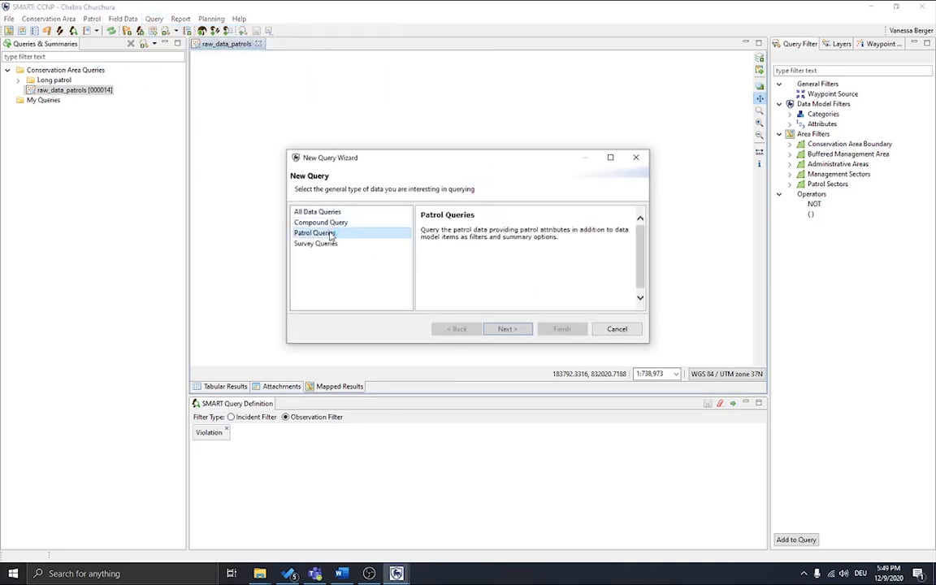
pyautogui.click(506, 329)
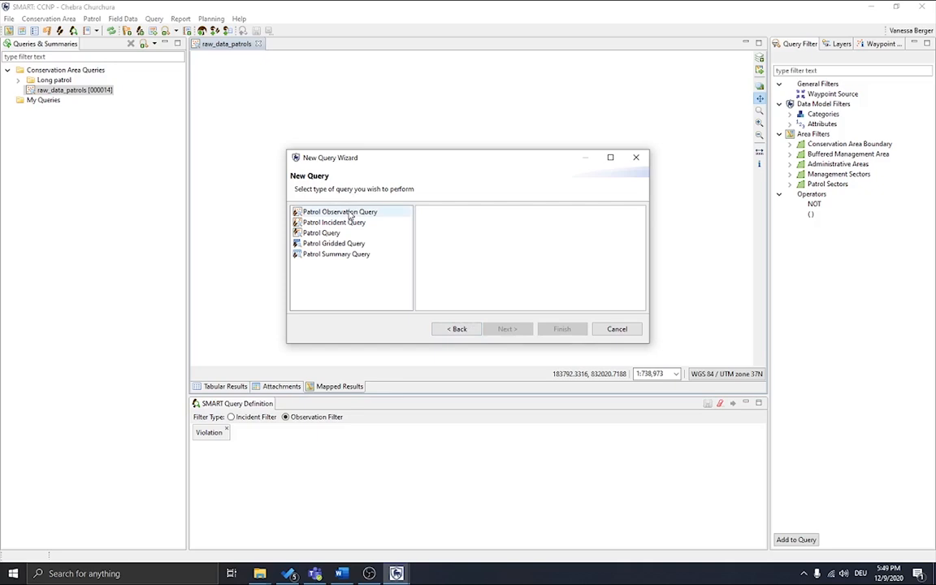
pyautogui.click(360, 256)
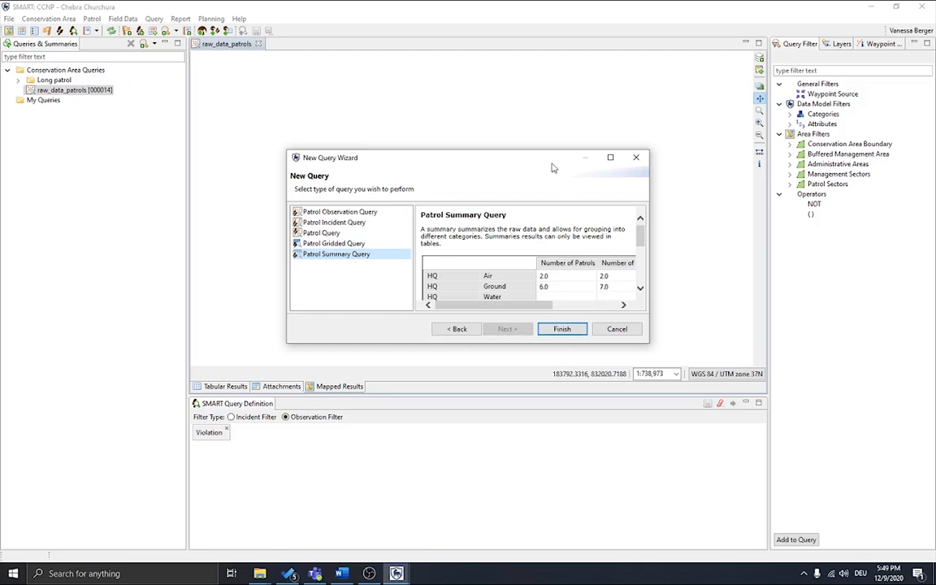
pyautogui.moveTo(517, 160); pyautogui.dragTo(418, 100)
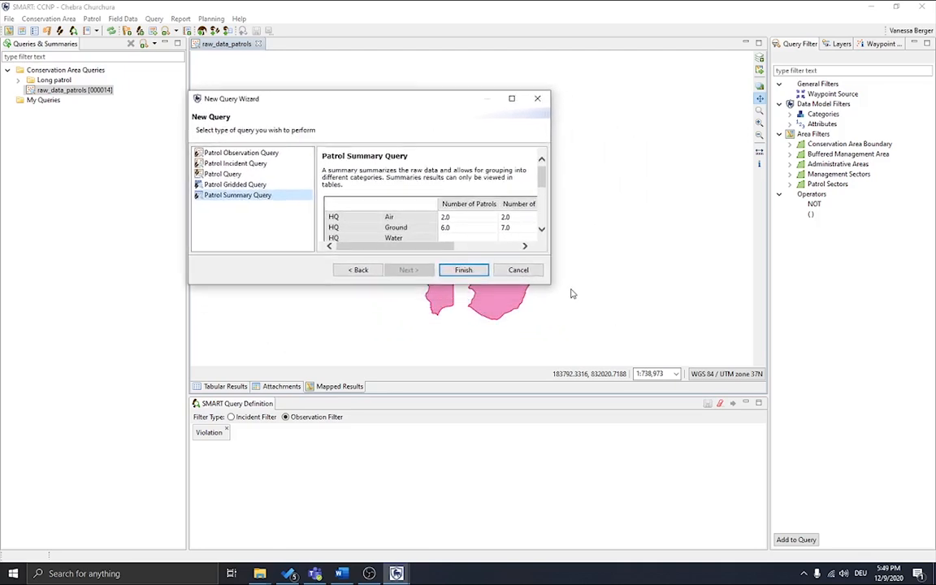
pyautogui.moveTo(551, 287); pyautogui.dragTo(792, 449)
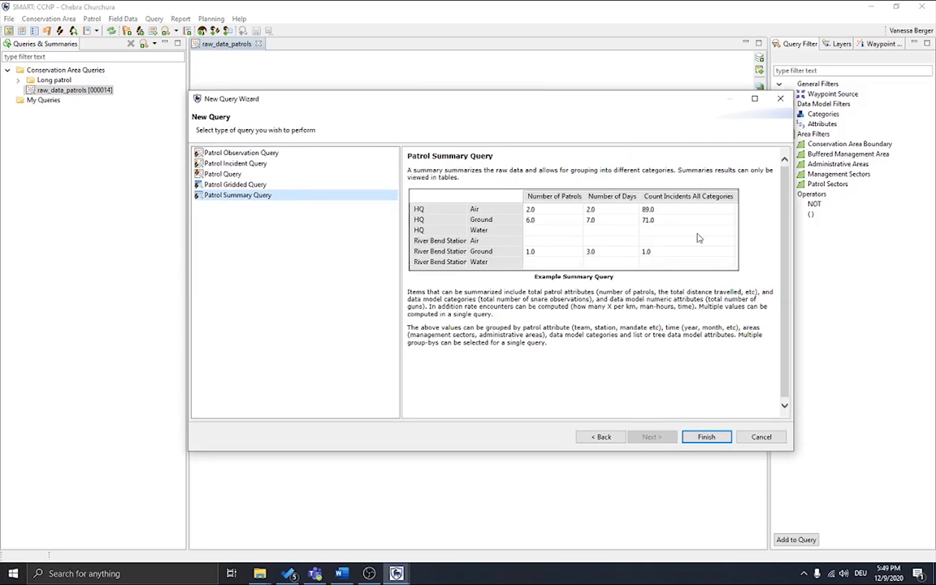
pyautogui.click(707, 437)
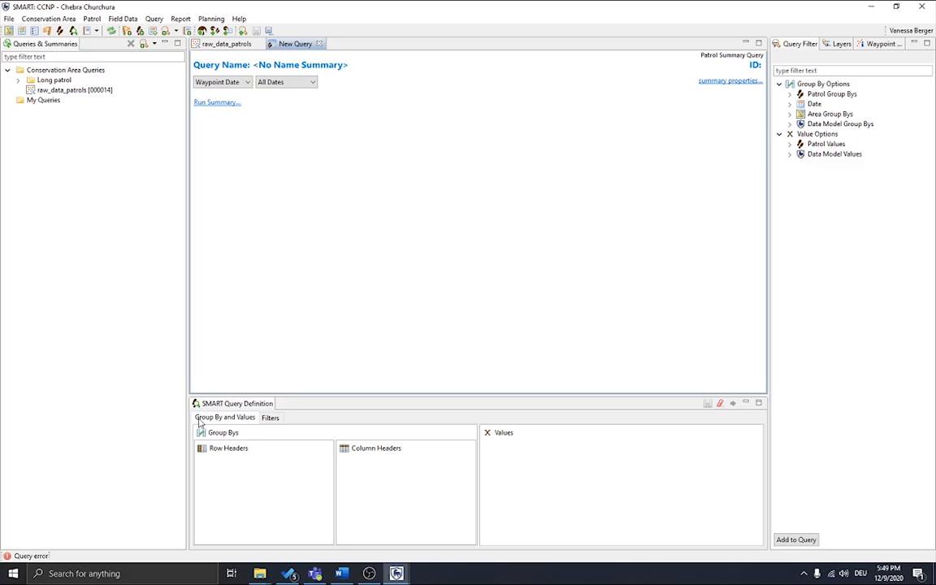
# Check the summary's value filter settings, then group the rows by Administrative Areas and list the individual zones.
pyautogui.click(262, 419)
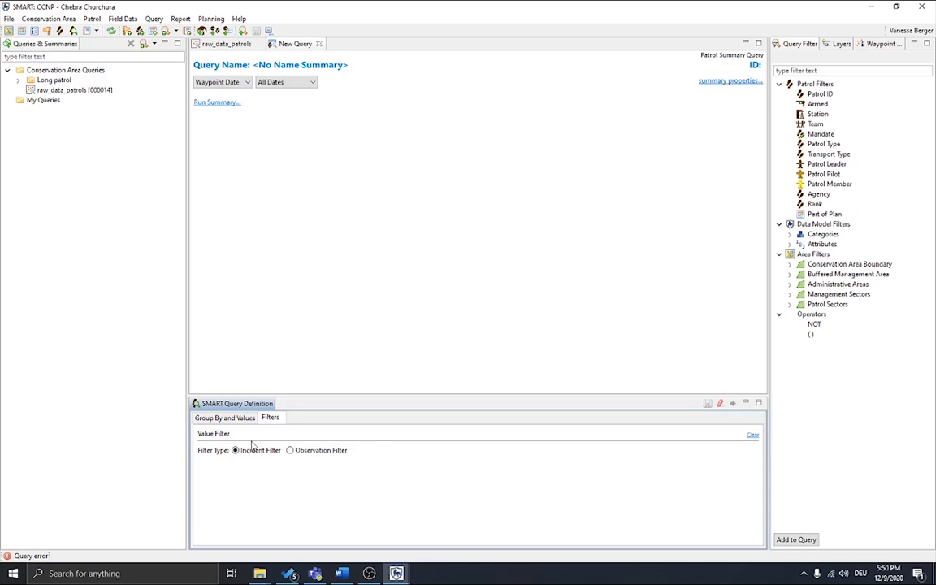
pyautogui.click(220, 418)
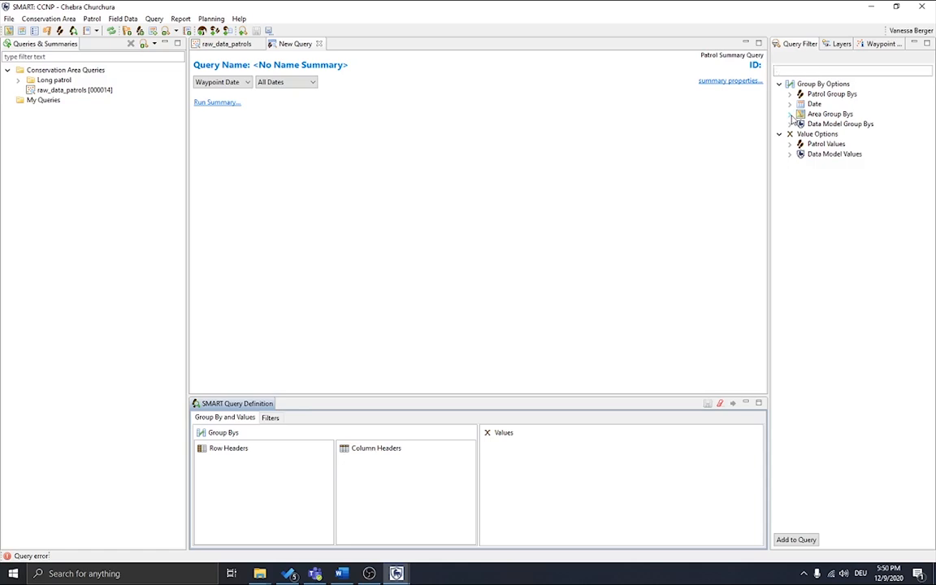
pyautogui.click(790, 115)
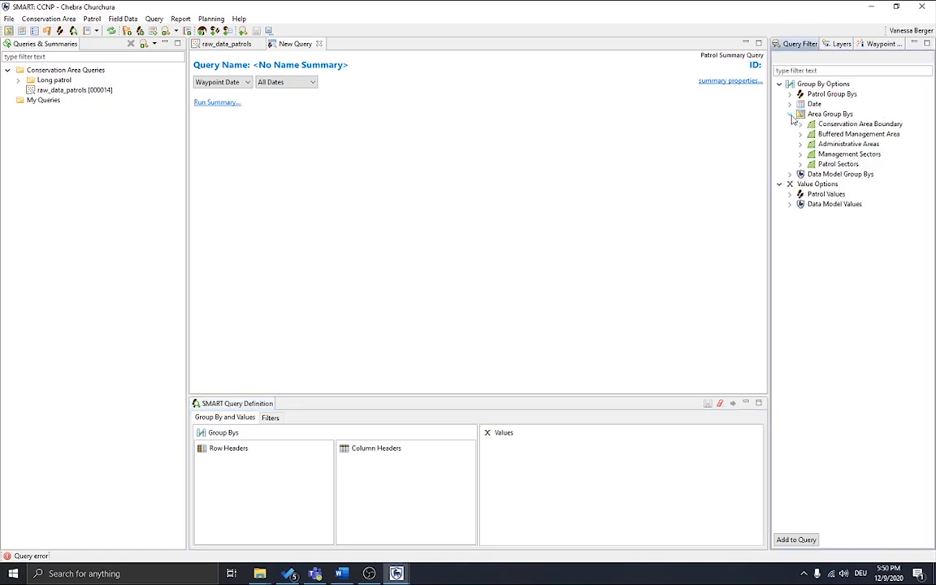
pyautogui.doubleClick(846, 144)
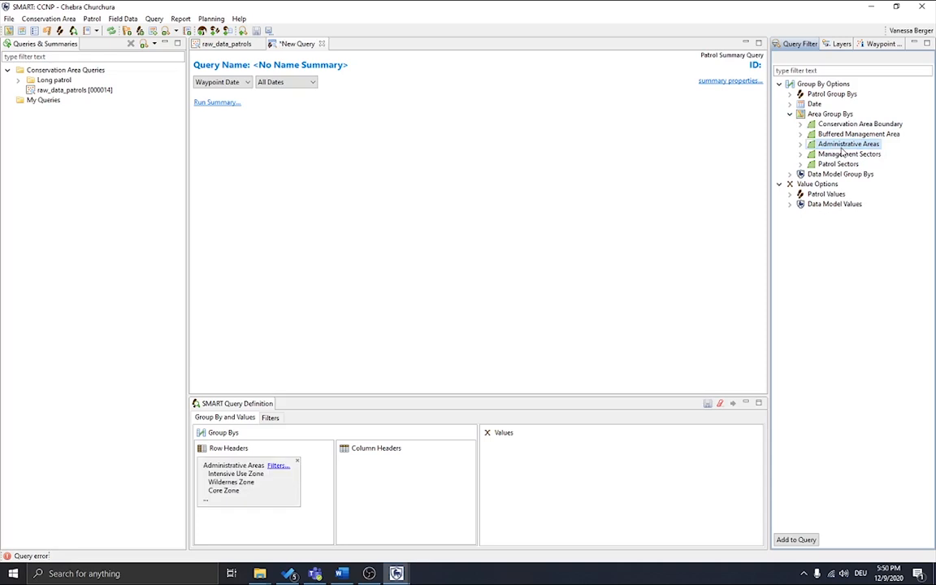
pyautogui.click(801, 144)
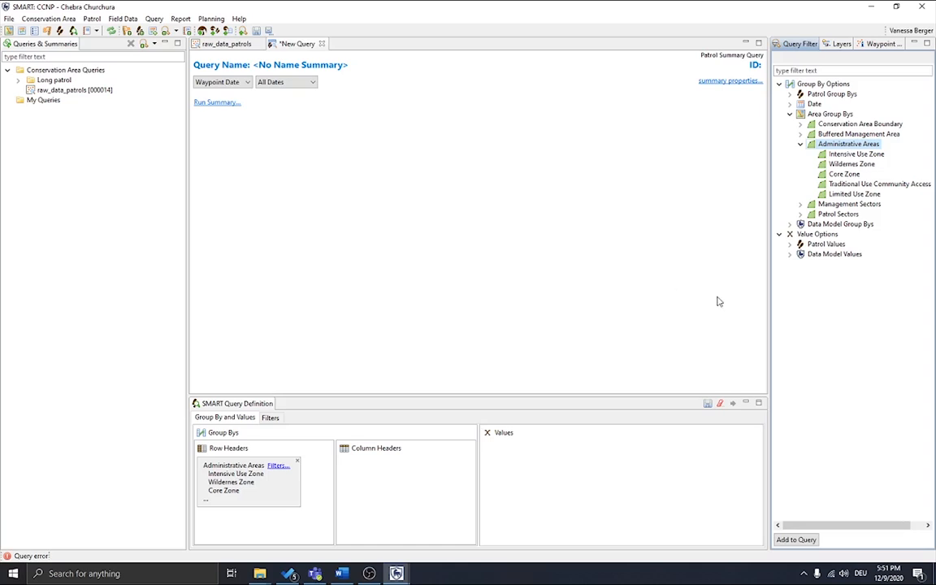
# Add observation counts for Violation, Poaching, Extraction of Resources and Agricultural Use as the summary values.
pyautogui.click(790, 256)
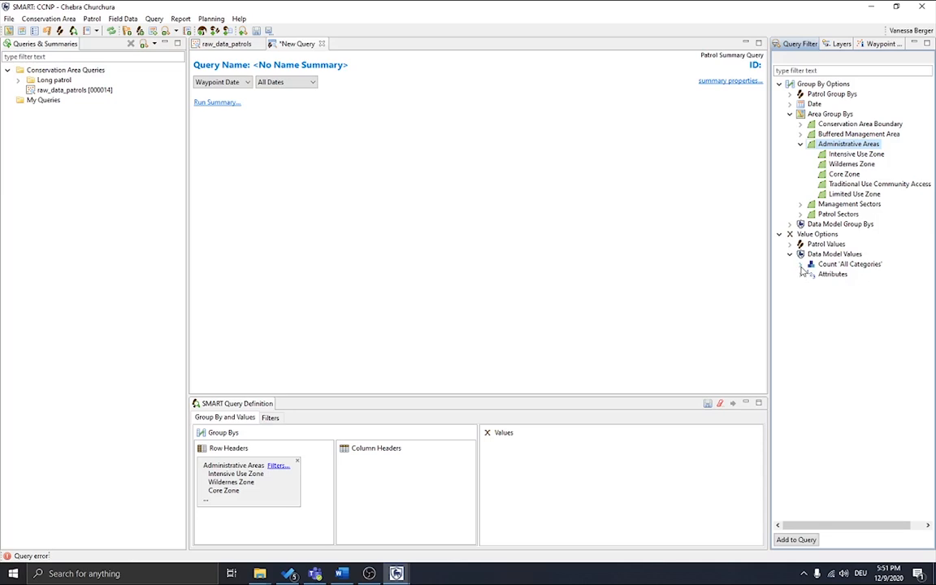
pyautogui.click(800, 266)
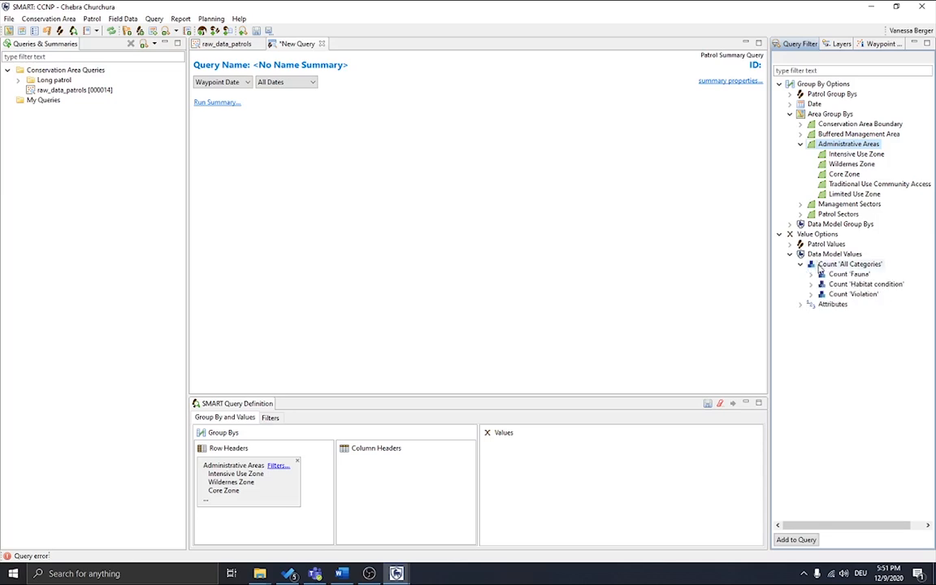
pyautogui.doubleClick(838, 294)
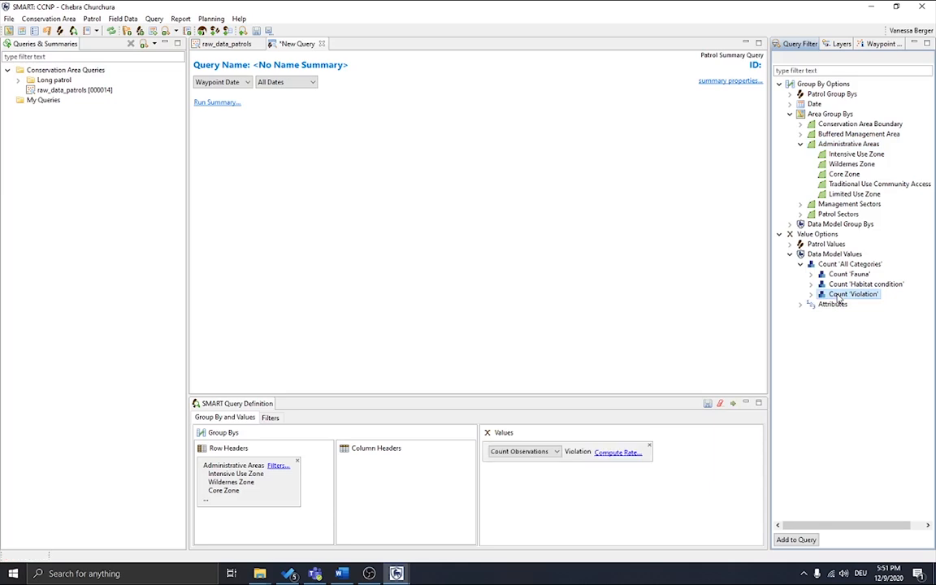
pyautogui.click(811, 294)
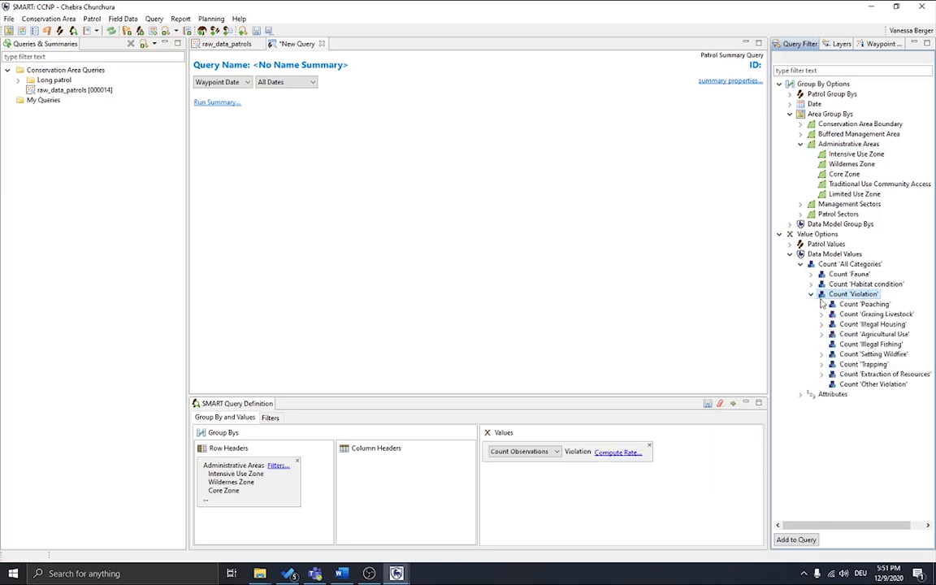
pyautogui.doubleClick(837, 306)
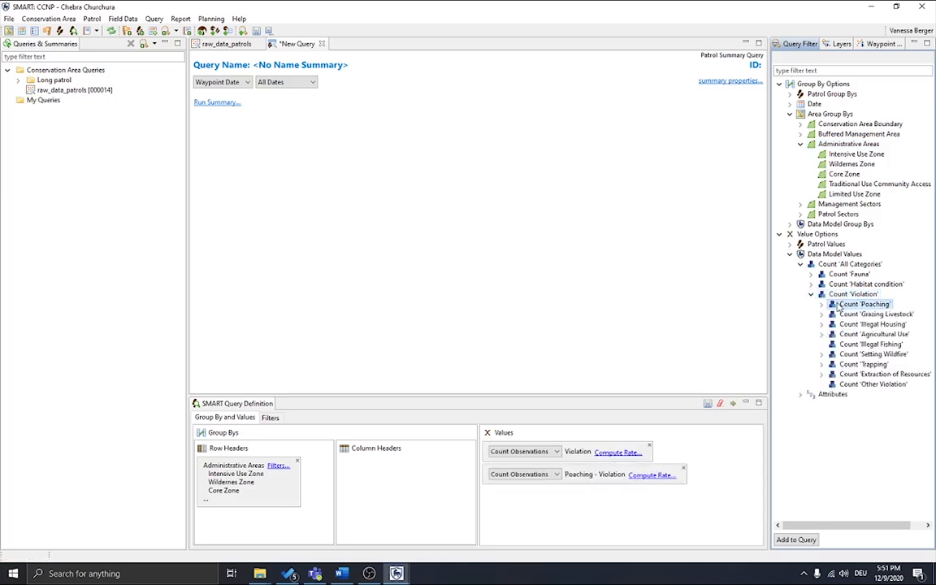
pyautogui.doubleClick(860, 375)
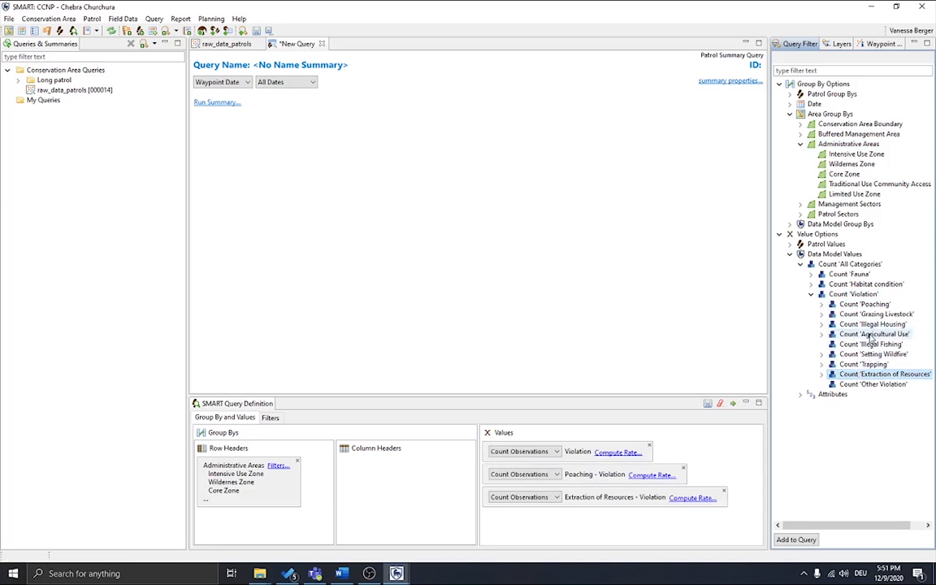
pyautogui.doubleClick(853, 334)
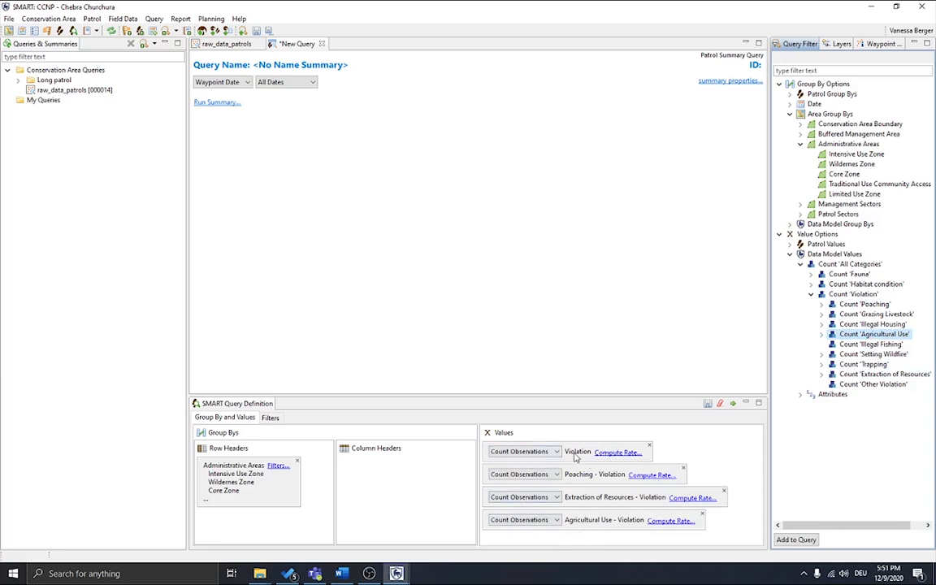
# Place the overall Violation count last among the summary values, leaving it set to Count Observations.
pyautogui.click(649, 445)
pyautogui.moveTo(579, 516); pyautogui.dragTo(580, 519)
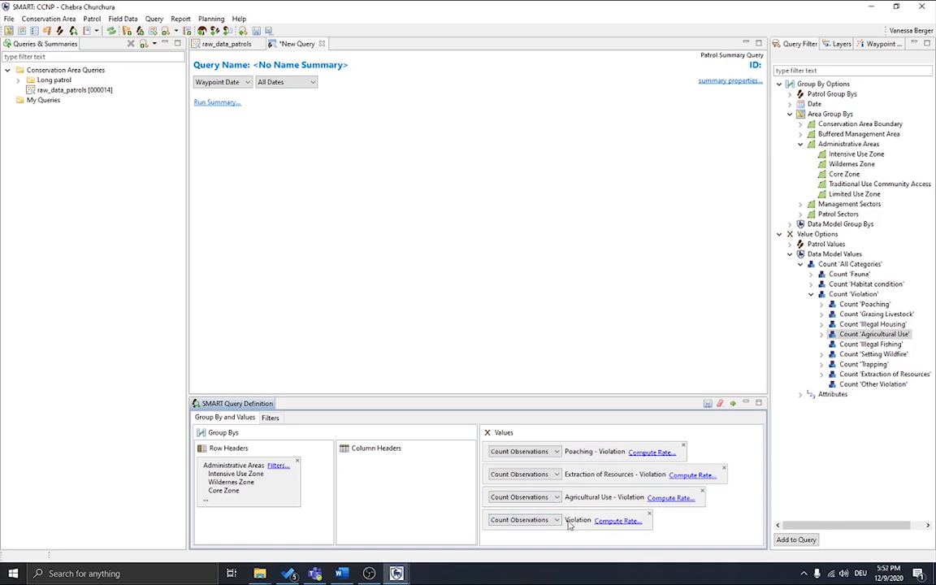
pyautogui.click(554, 523)
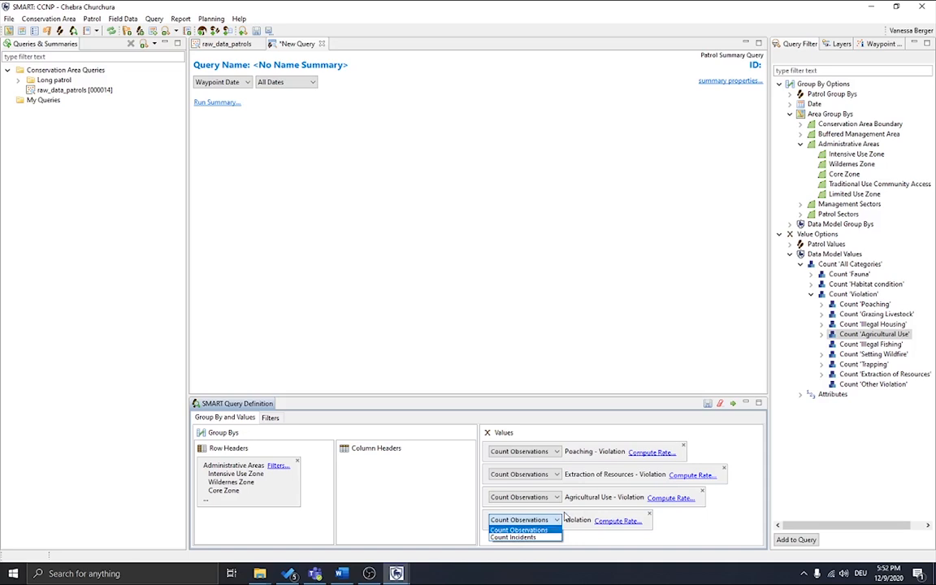
pyautogui.click(455, 490)
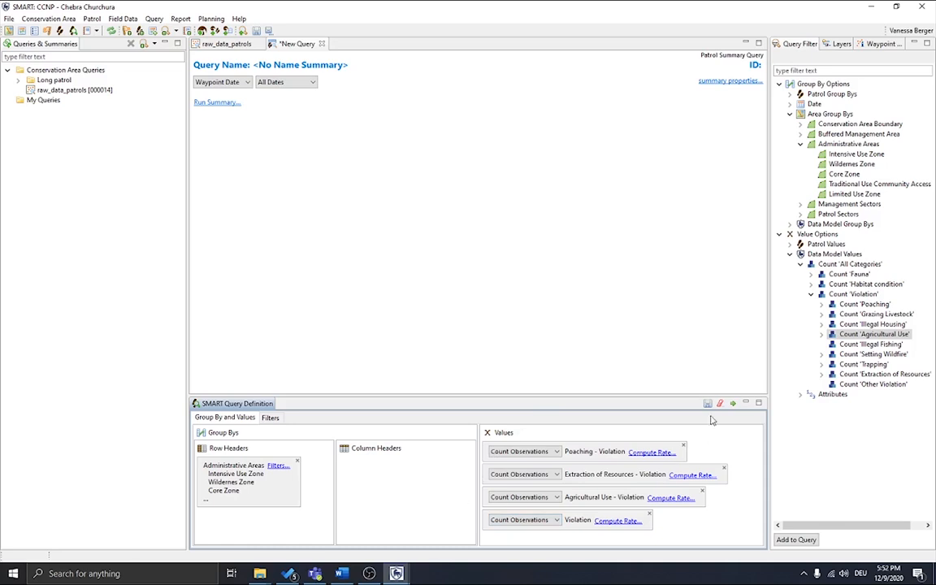
# Run the summary query and widen the zone name column and the count columns in the results table.
pyautogui.click(733, 404)
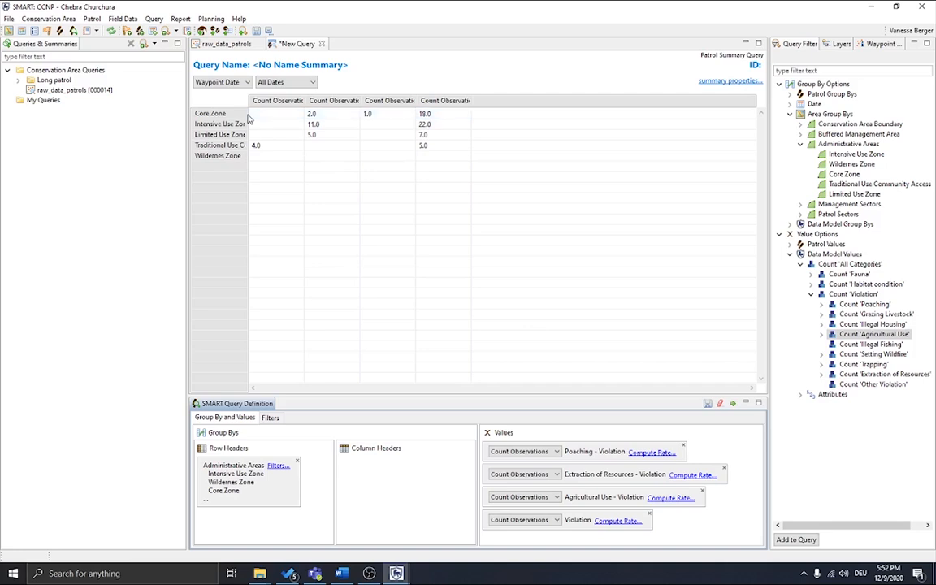
pyautogui.click(276, 115)
pyautogui.moveTo(289, 116); pyautogui.dragTo(291, 117)
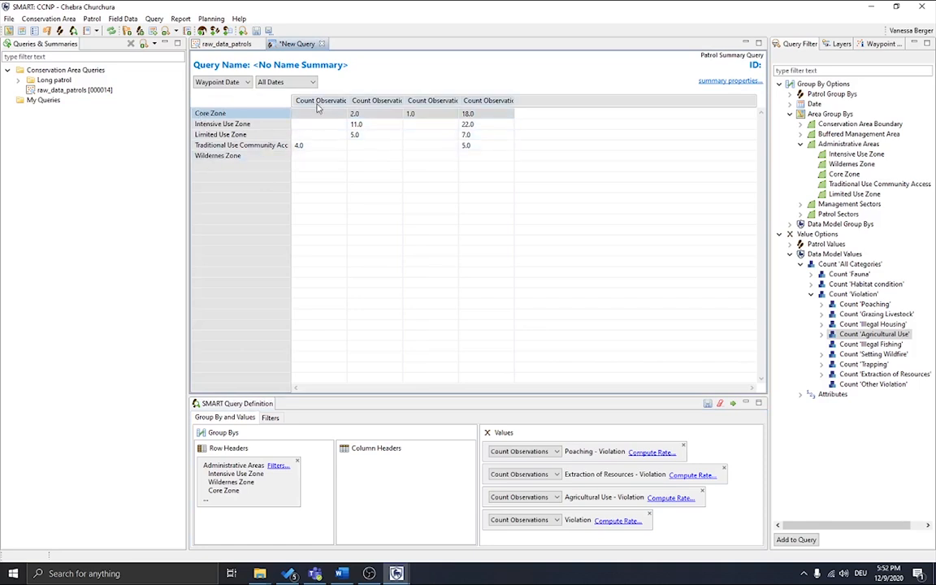
pyautogui.moveTo(302, 100); pyautogui.dragTo(682, 99)
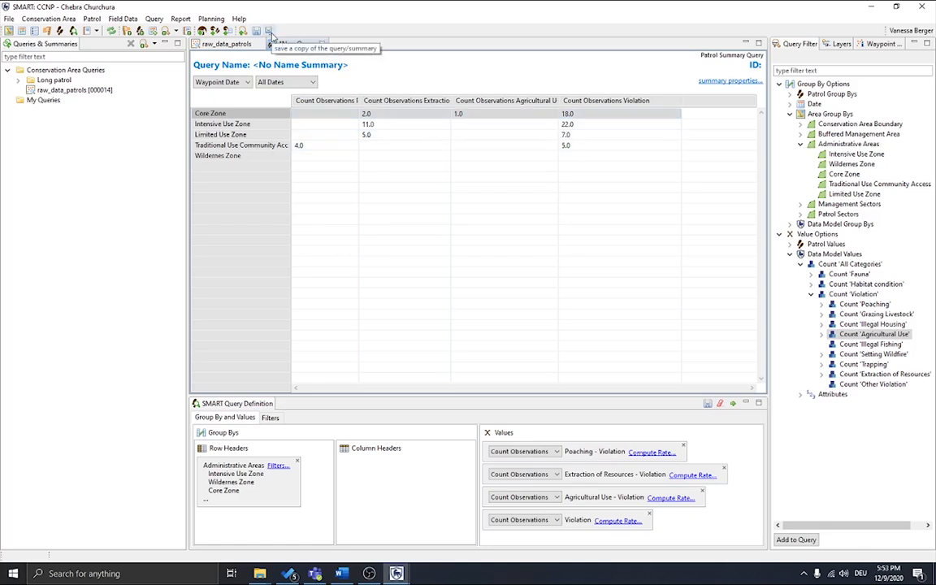
# Save the summary query under Conservation Area Queries as summary_administrative_zone_observation.
pyautogui.click(270, 33)
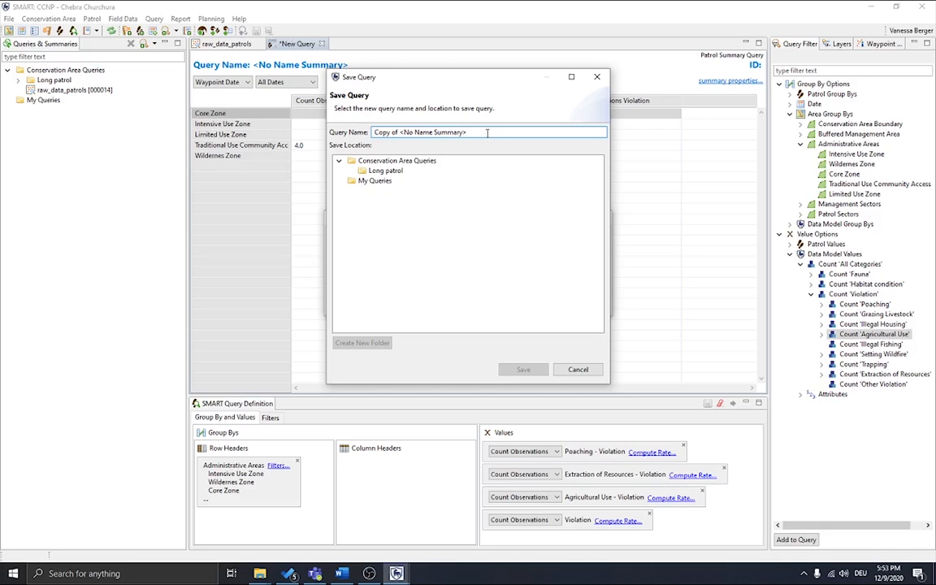
pyautogui.click(379, 164)
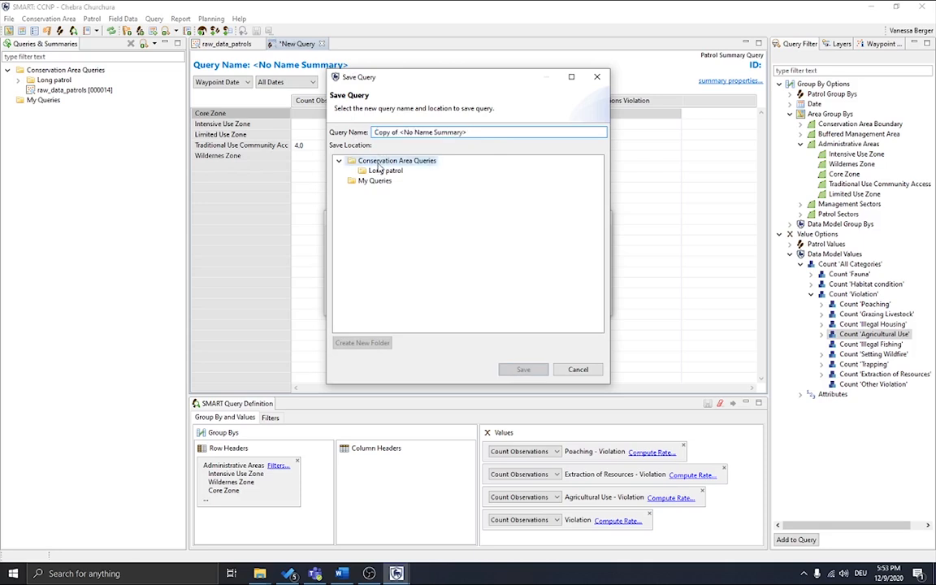
pyautogui.click(378, 164)
pyautogui.moveTo(495, 133); pyautogui.dragTo(360, 120)
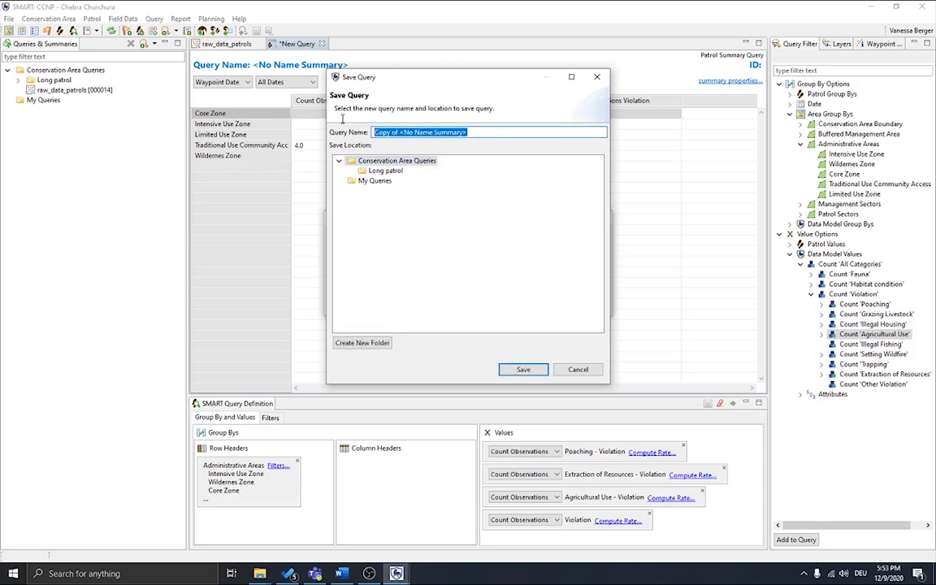
pyautogui.write('summary_')
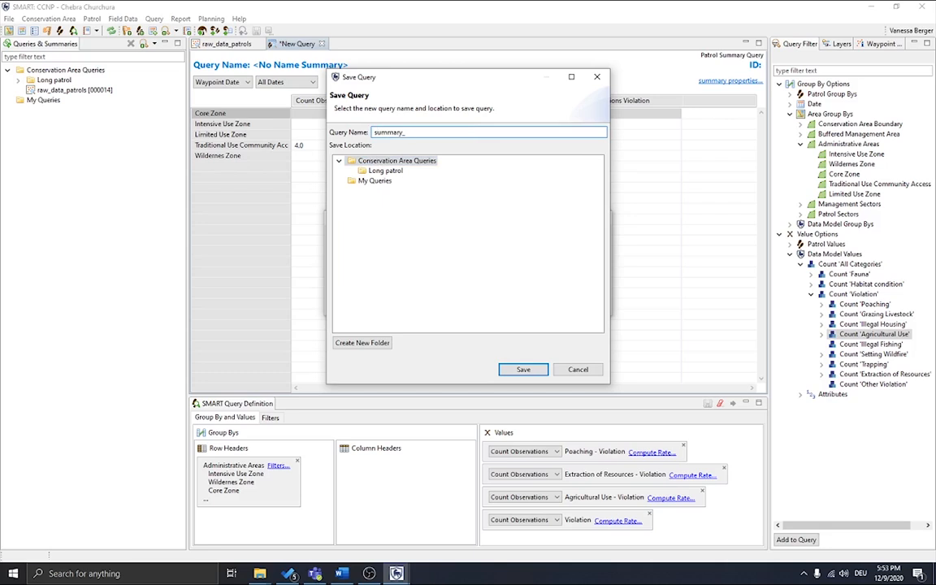
pyautogui.write('administrative_zone_observation')
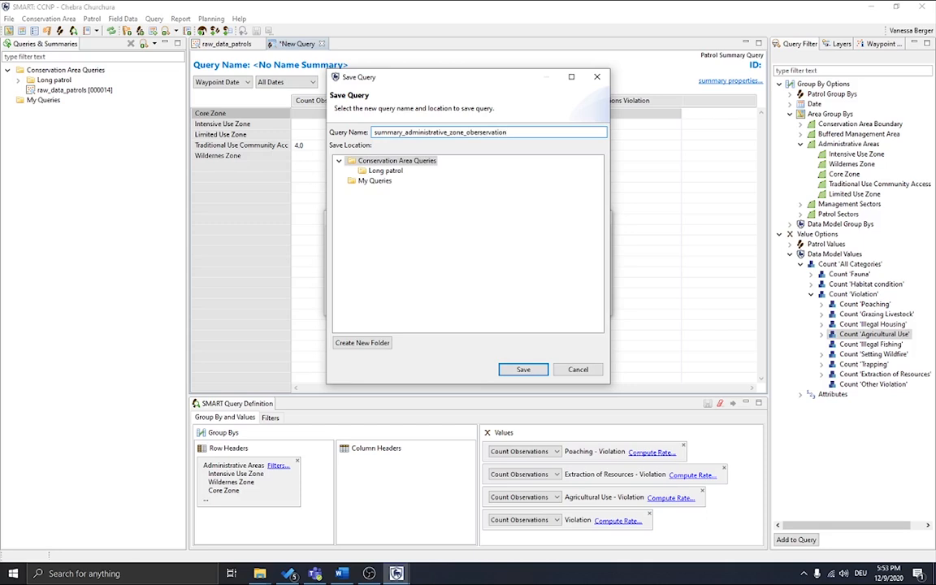
pyautogui.click(478, 133)
pyautogui.press('BackSpace')
pyautogui.press('BackSpace')
pyautogui.click(524, 369)
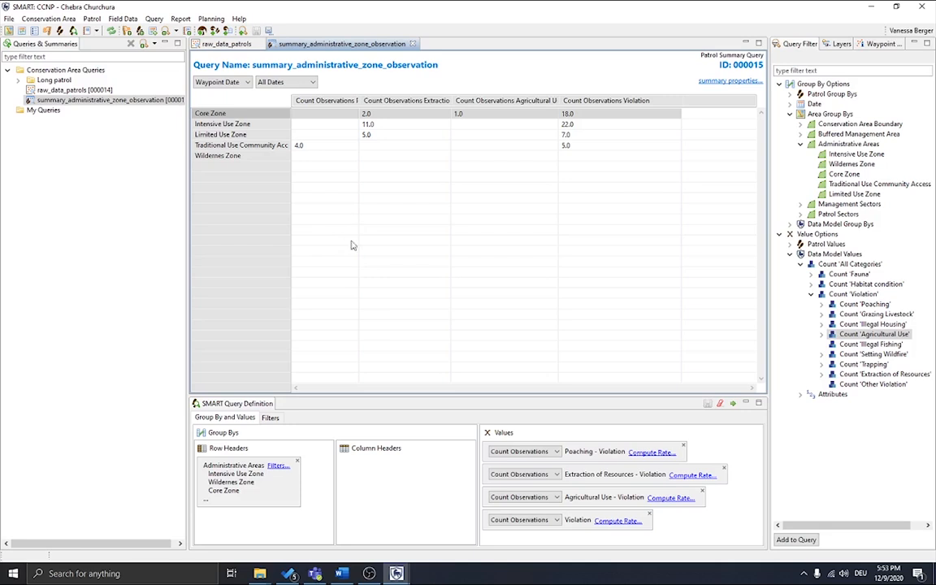
# Add Day as a column header of the administrative zone summary, run the query and look through the daily columns.
pyautogui.click(792, 105)
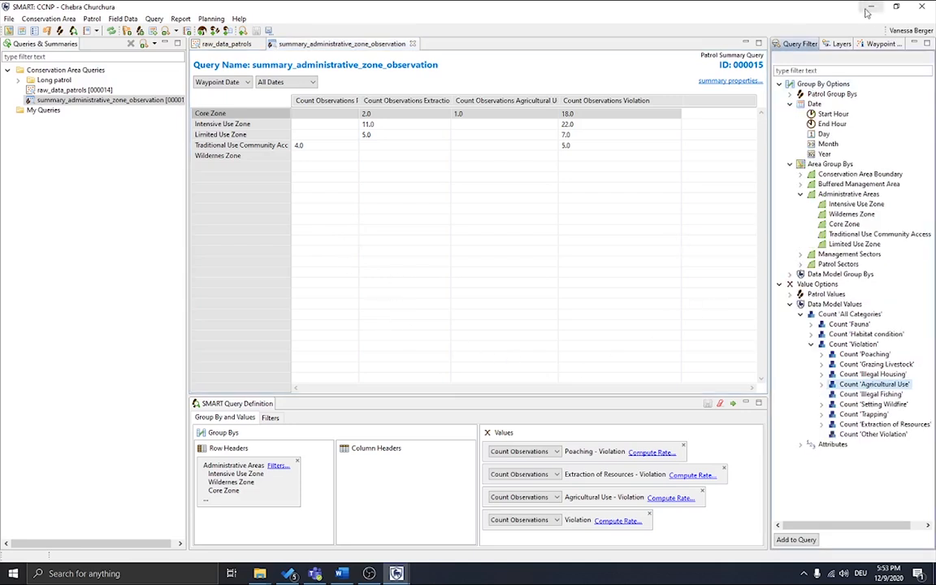
pyautogui.moveTo(824, 134); pyautogui.dragTo(369, 485)
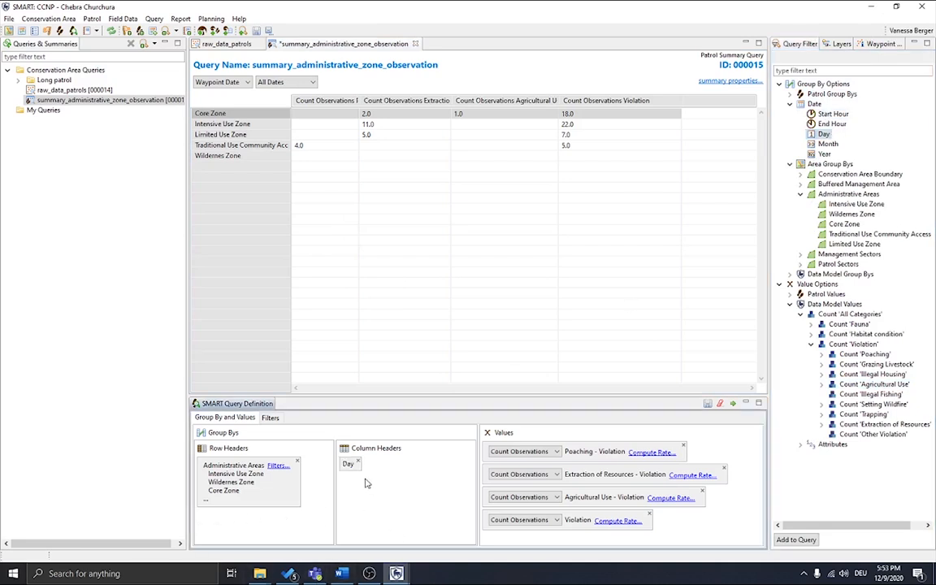
pyautogui.click(732, 405)
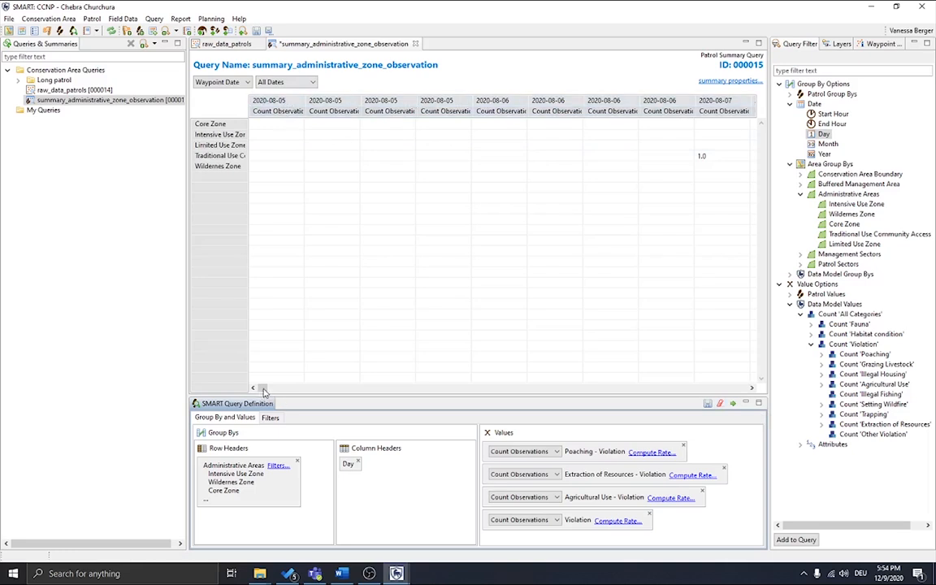
pyautogui.moveTo(263, 390); pyautogui.dragTo(325, 391)
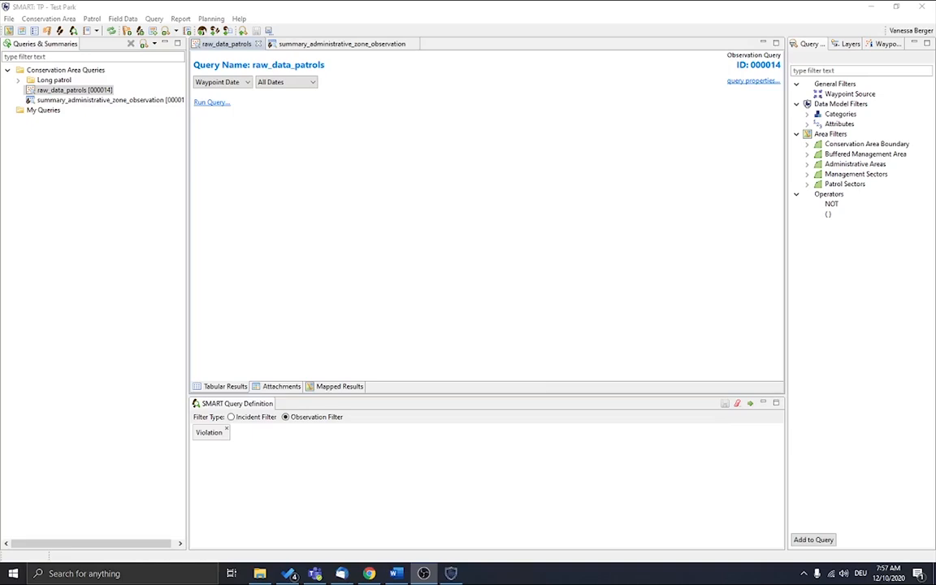
# Create a new summary query of the All Data Queries type with the New Query Wizard.
pyautogui.click(159, 21)
pyautogui.moveTo(169, 31)
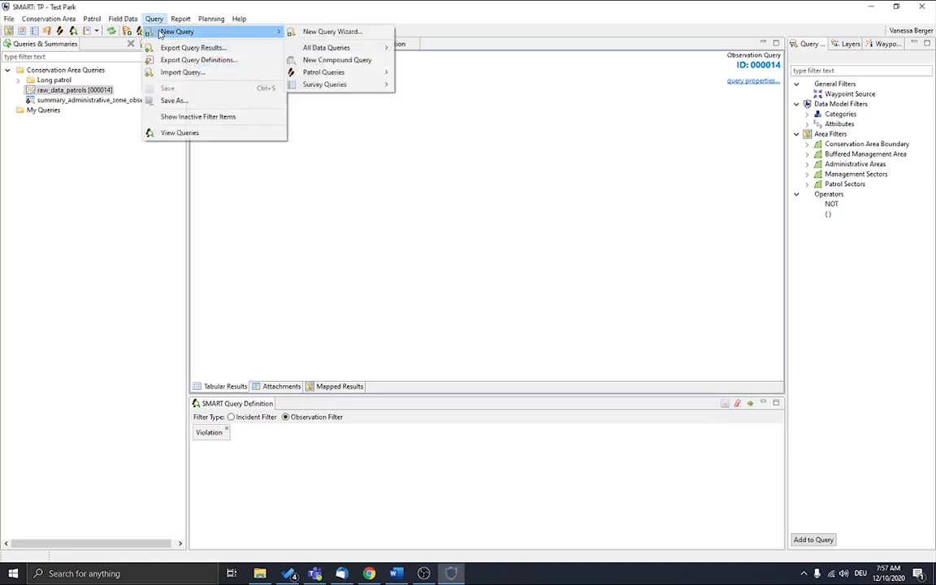
pyautogui.click(372, 34)
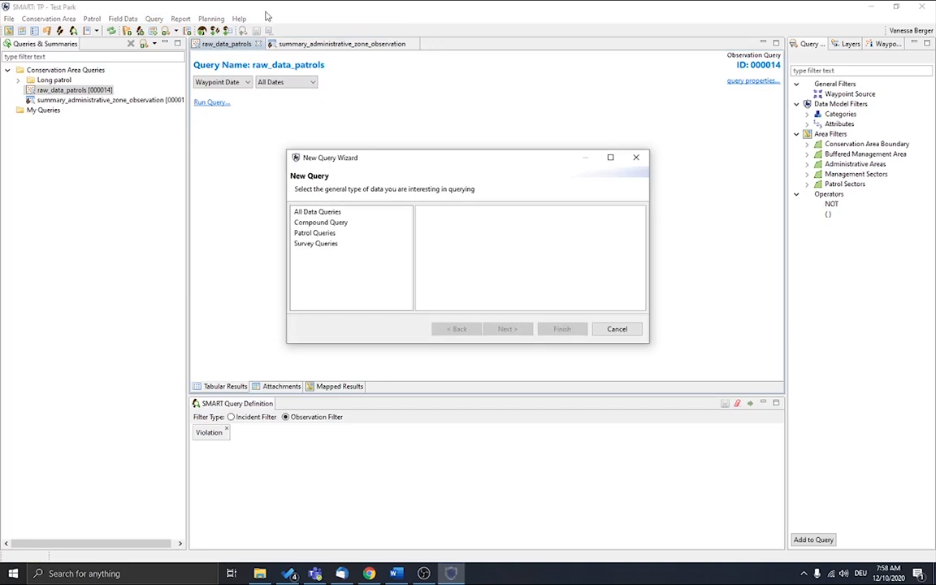
pyautogui.click(321, 212)
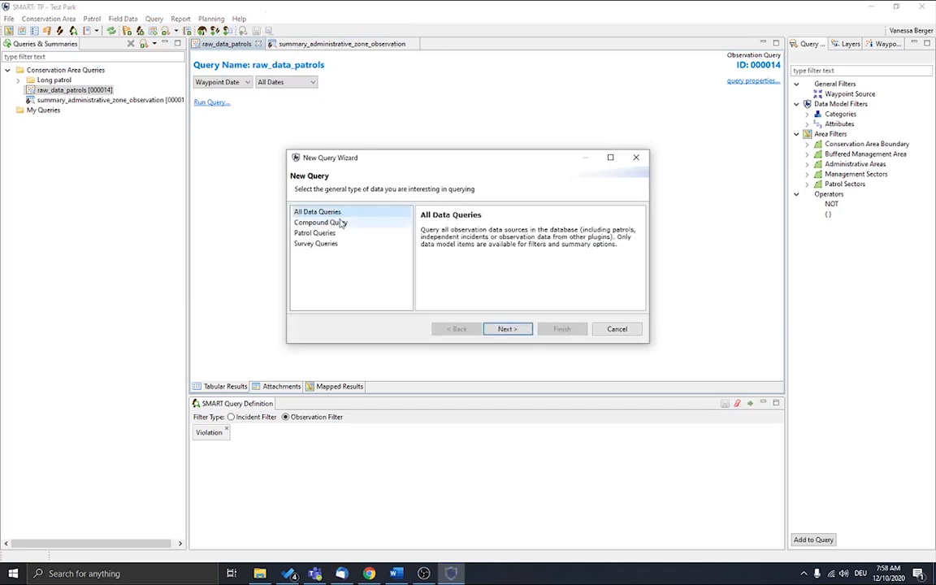
pyautogui.click(521, 330)
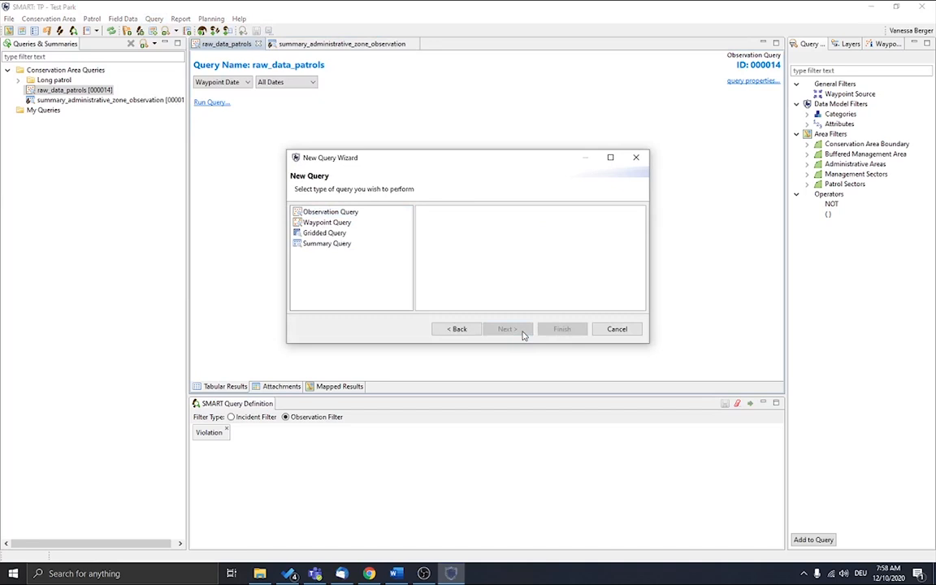
pyautogui.click(348, 245)
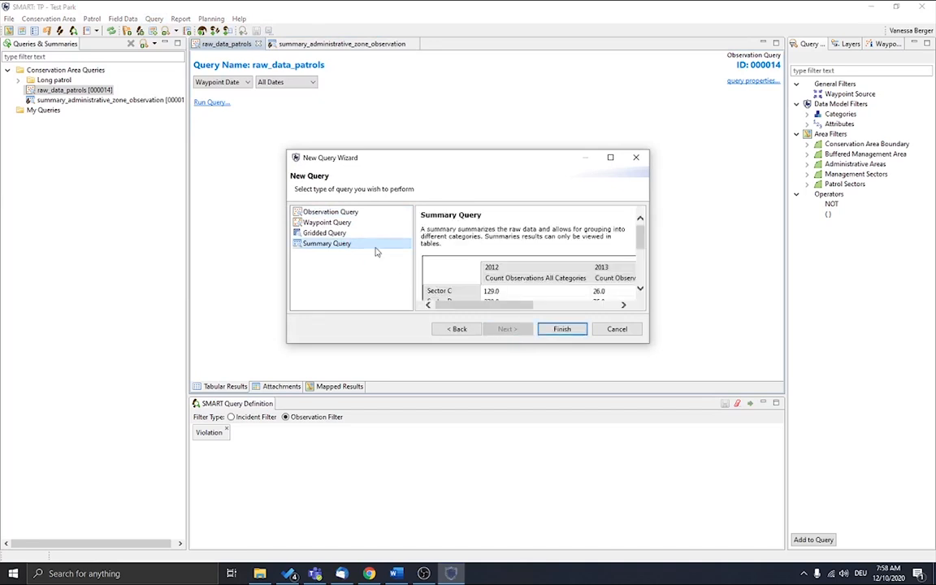
pyautogui.click(568, 330)
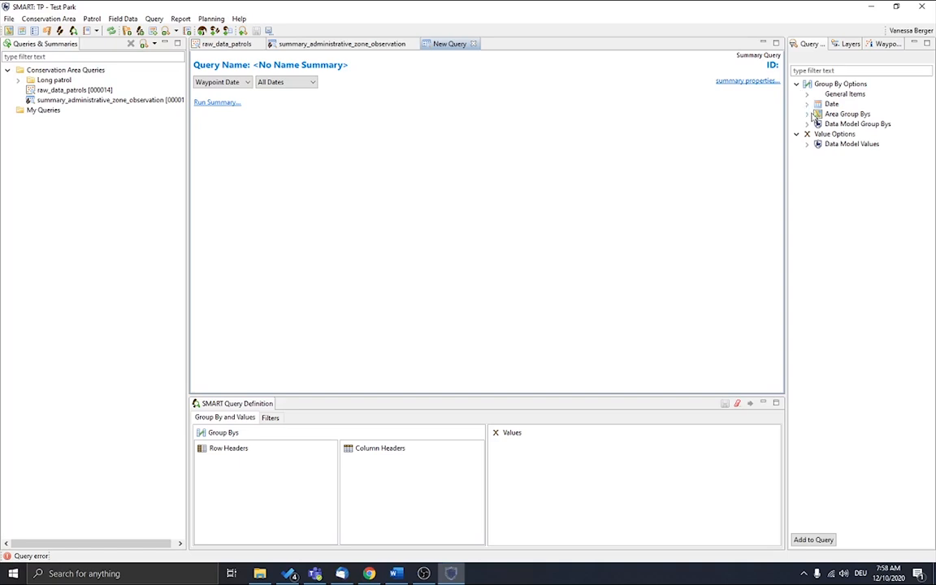
# Group the summary rows by Administrative Areas and add the attributes Affected Area, Area Cut, Area Mined and Burned Area (ha) as values.
pyautogui.click(808, 115)
pyautogui.doubleClick(842, 146)
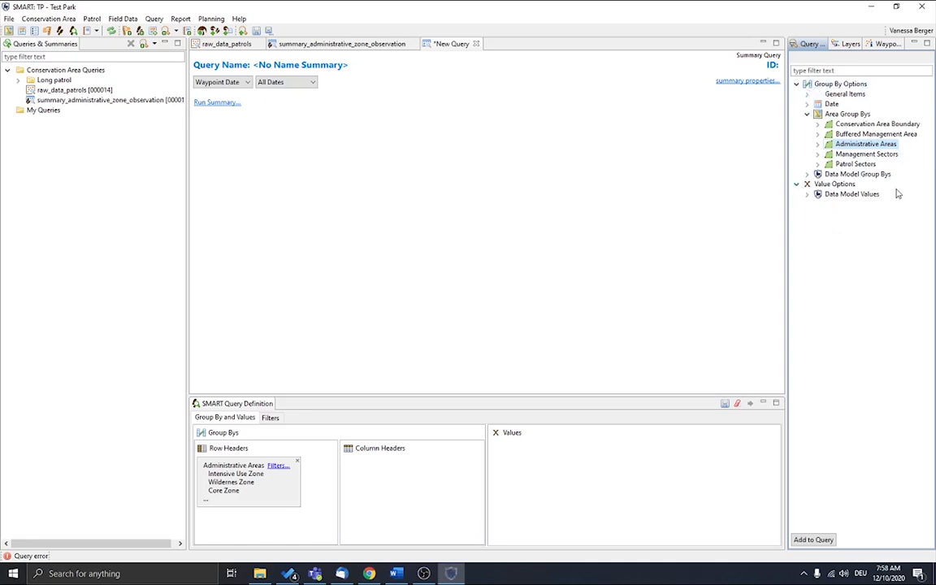
pyautogui.click(808, 194)
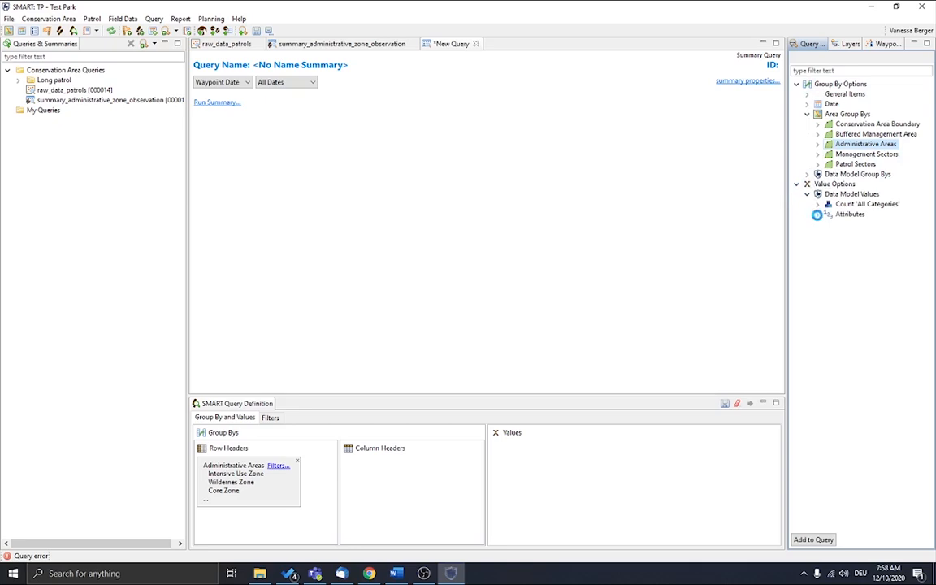
pyautogui.click(817, 213)
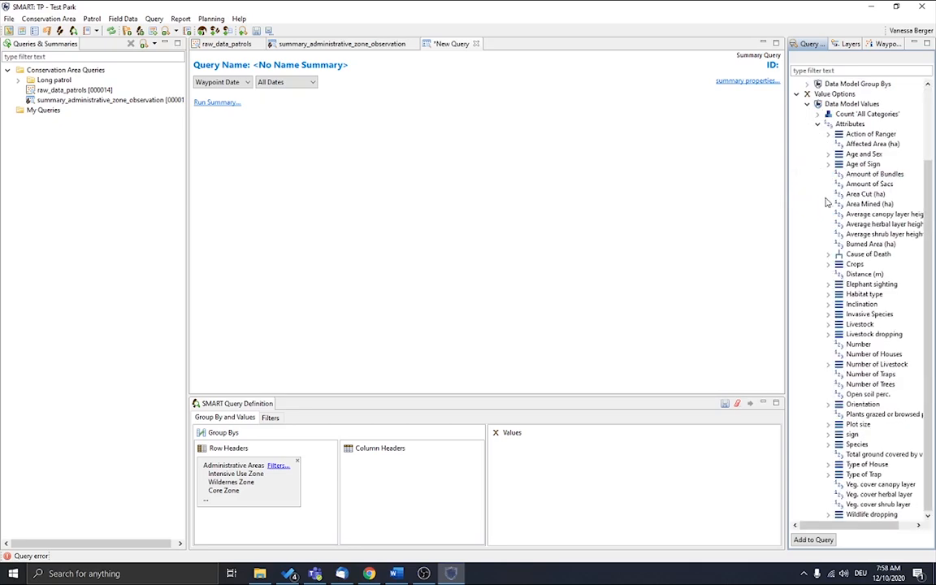
pyautogui.doubleClick(898, 144)
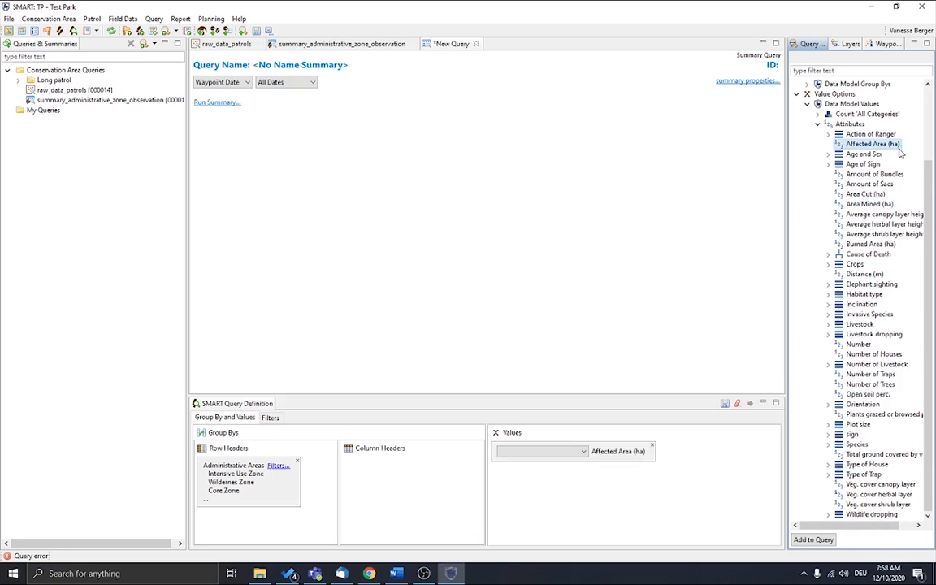
pyautogui.click(865, 195)
pyautogui.doubleClick(868, 196)
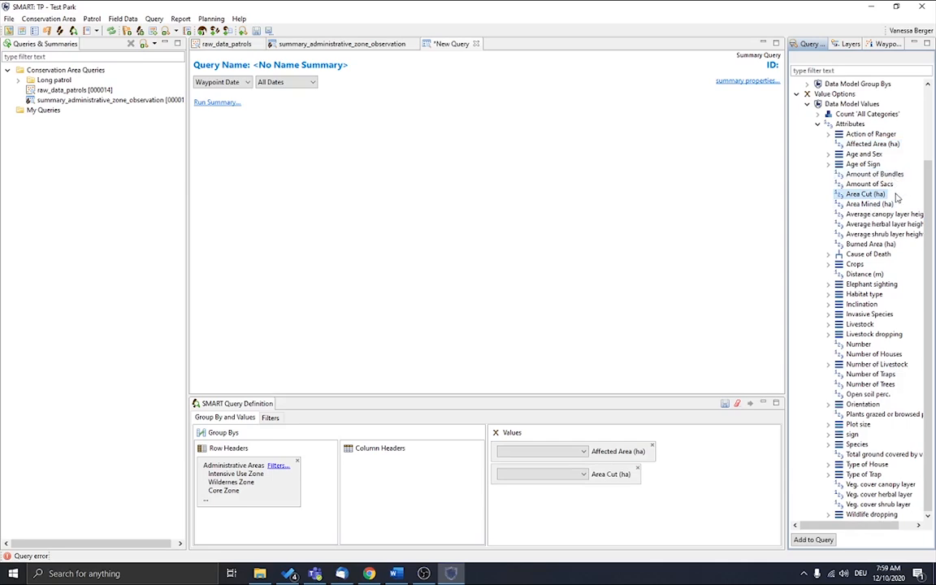
pyautogui.doubleClick(883, 206)
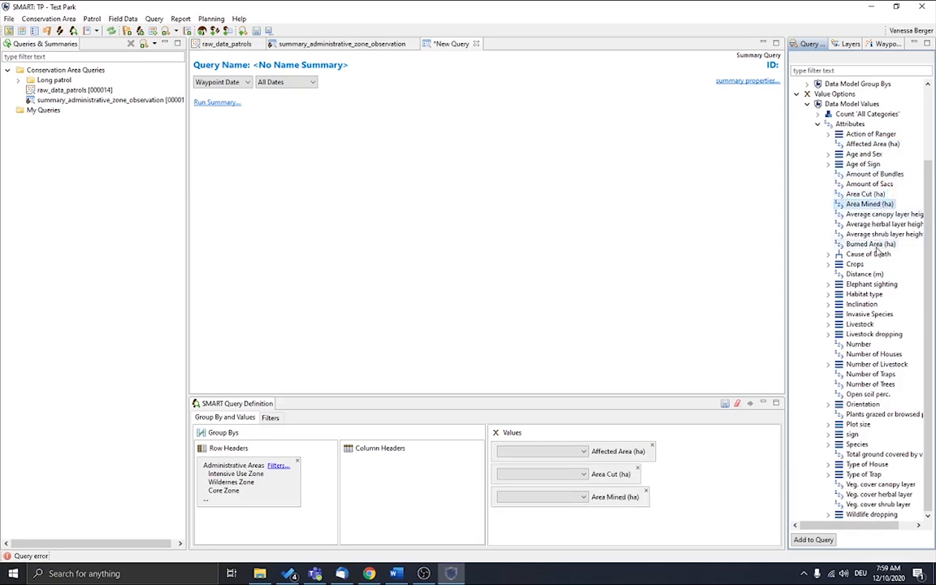
pyautogui.doubleClick(874, 245)
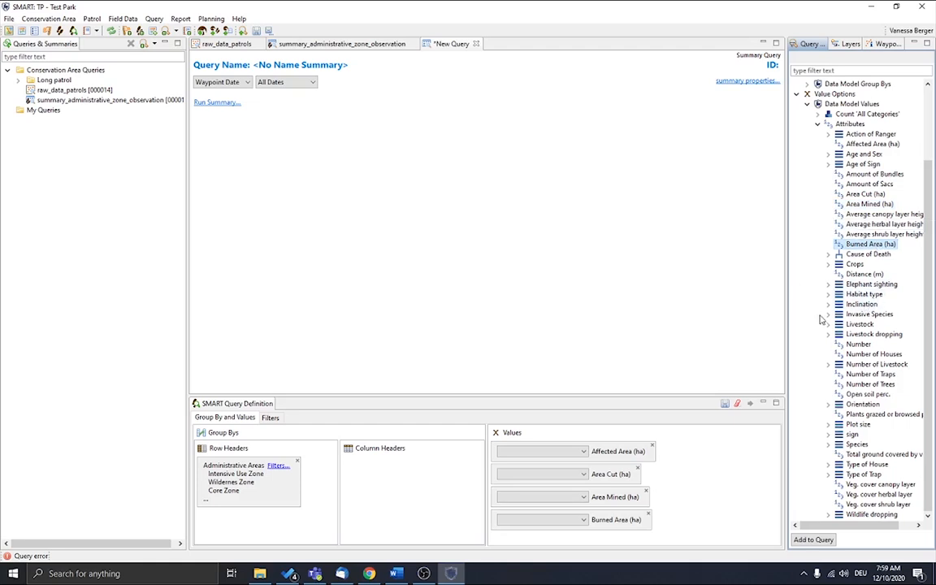
# Set the aggregation of all four area attributes in the summary values to sum.
pyautogui.click(584, 452)
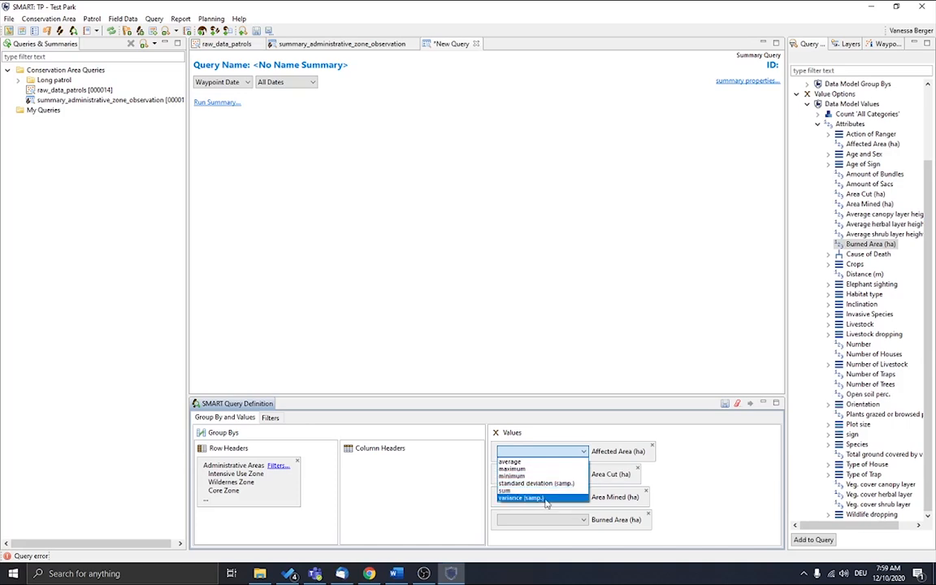
pyautogui.click(543, 491)
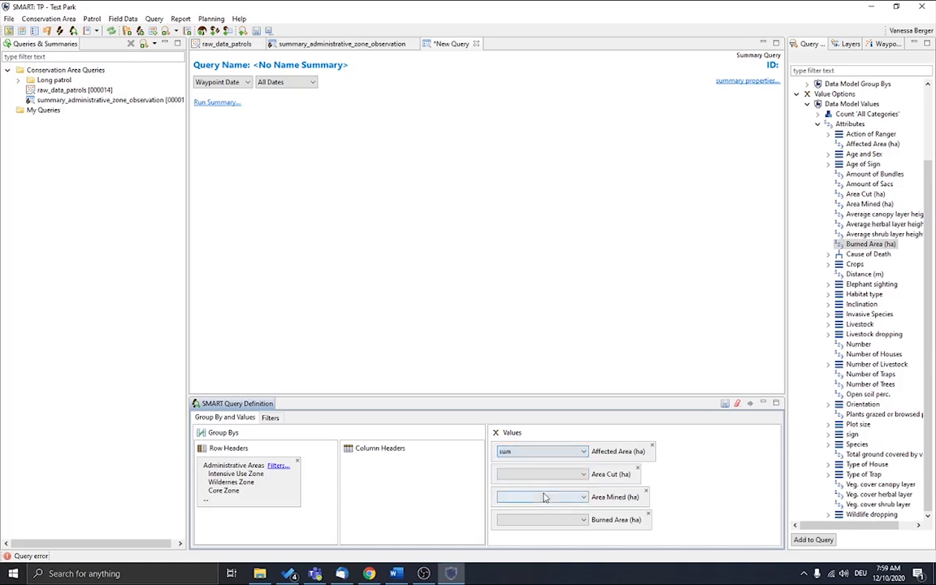
pyautogui.click(553, 474)
pyautogui.click(540, 513)
pyautogui.click(539, 497)
pyautogui.click(516, 538)
pyautogui.click(529, 519)
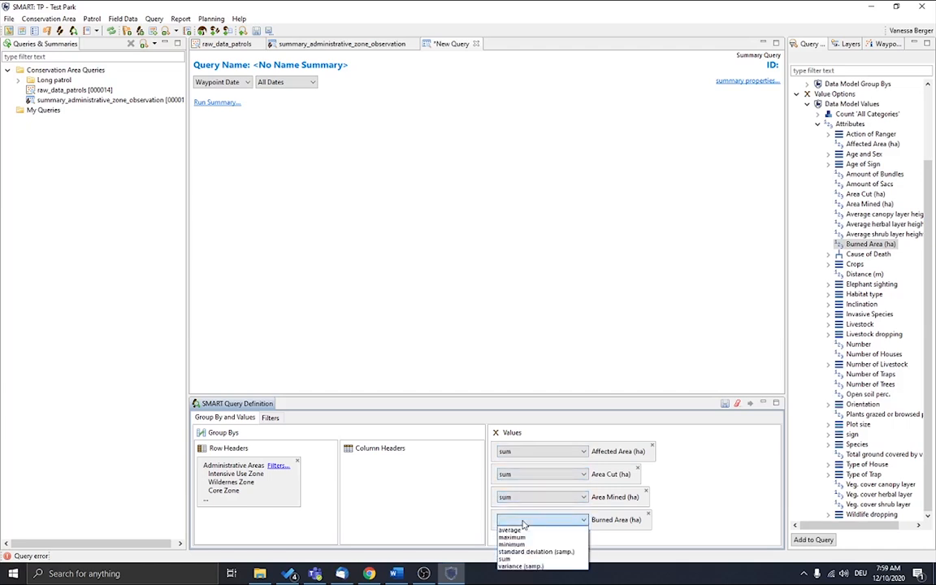
pyautogui.click(524, 560)
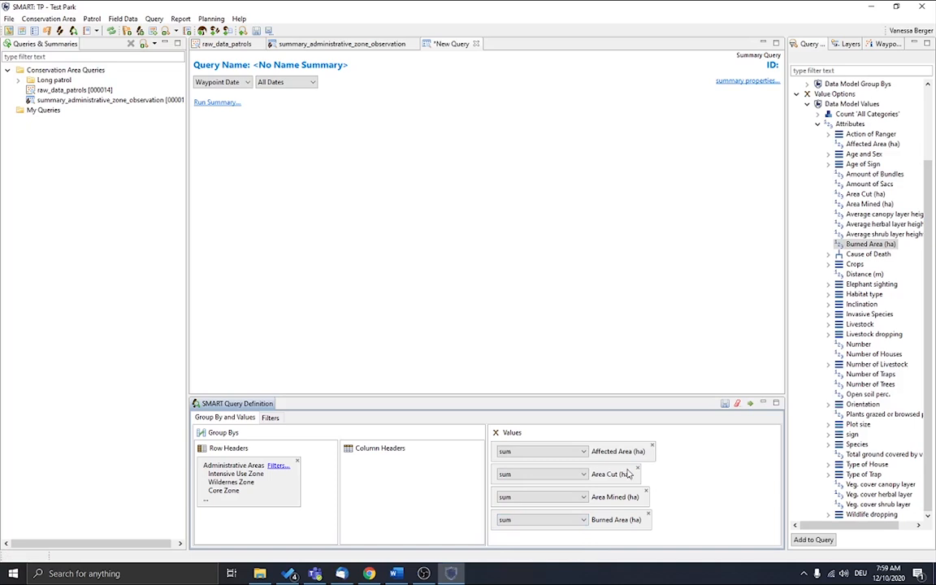
# Run the summary query and widen the zone name column and the area sum columns in the results table.
pyautogui.click(751, 405)
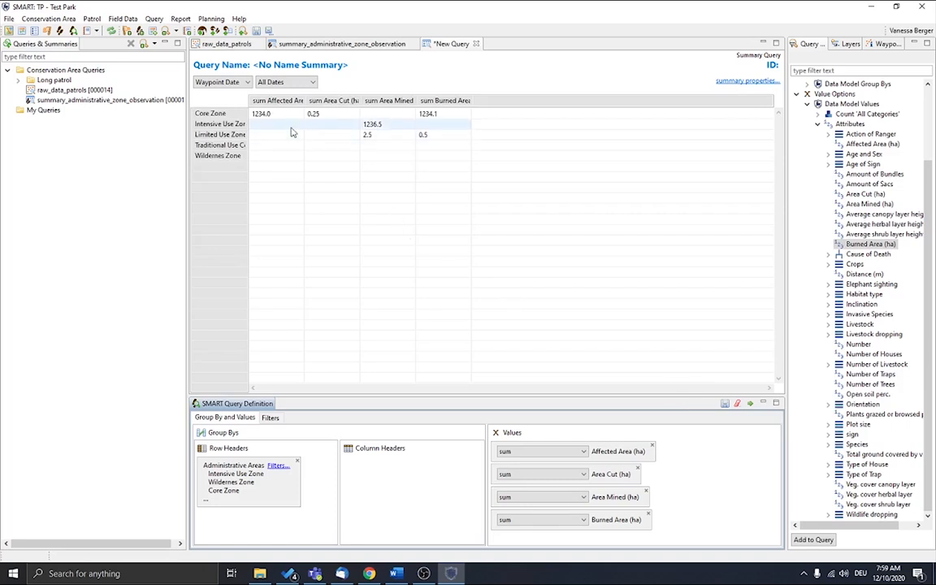
pyautogui.click(252, 118)
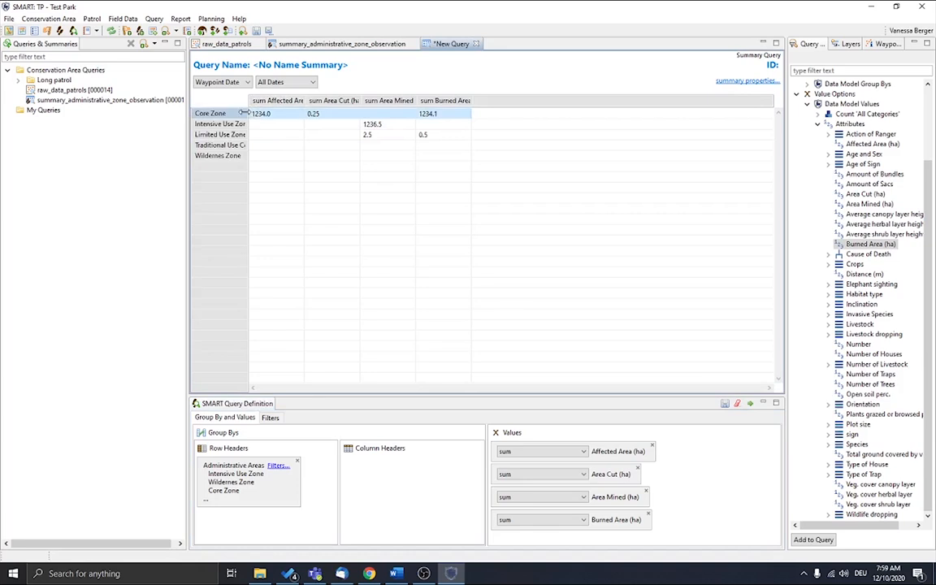
pyautogui.moveTo(248, 118); pyautogui.dragTo(282, 118)
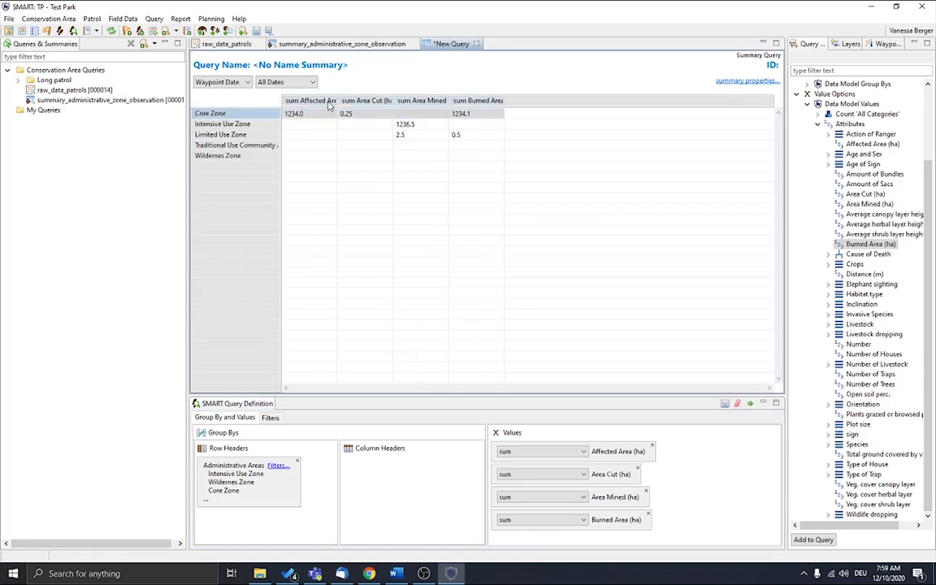
pyautogui.moveTo(338, 102); pyautogui.dragTo(440, 101)
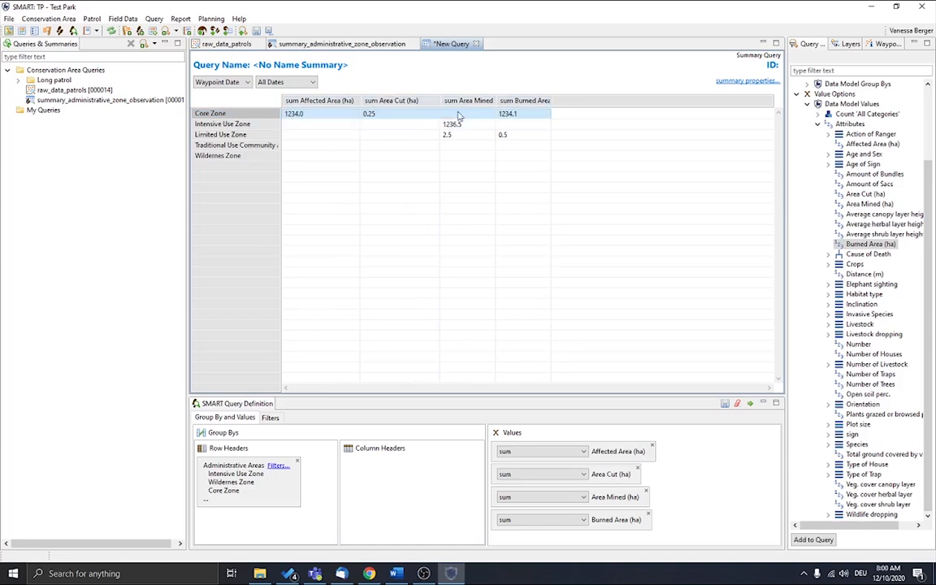
pyautogui.moveTo(496, 101); pyautogui.dragTo(520, 102)
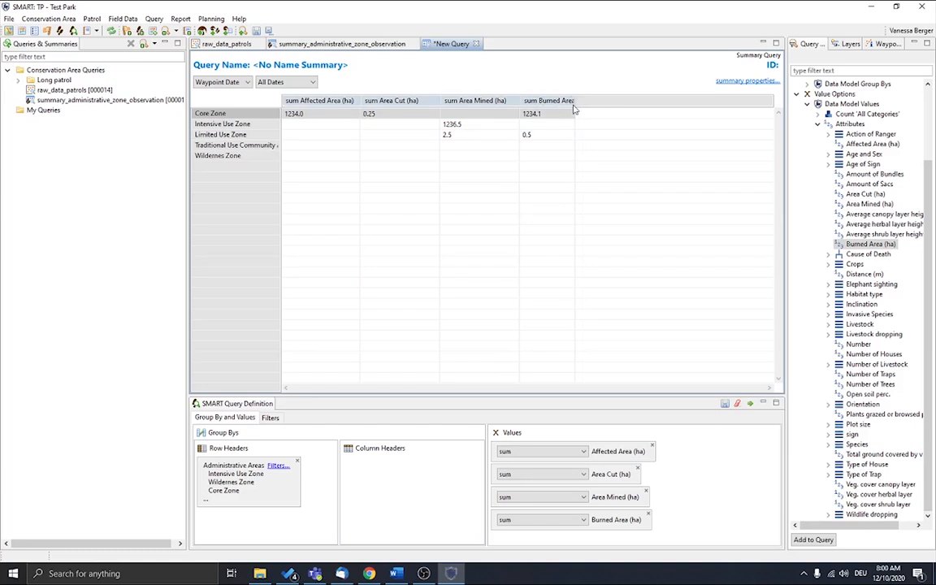
pyautogui.moveTo(575, 113)
pyautogui.mouseDown()
pyautogui.moveTo(656, 113)
pyautogui.moveTo(604, 113)
pyautogui.mouseUp()
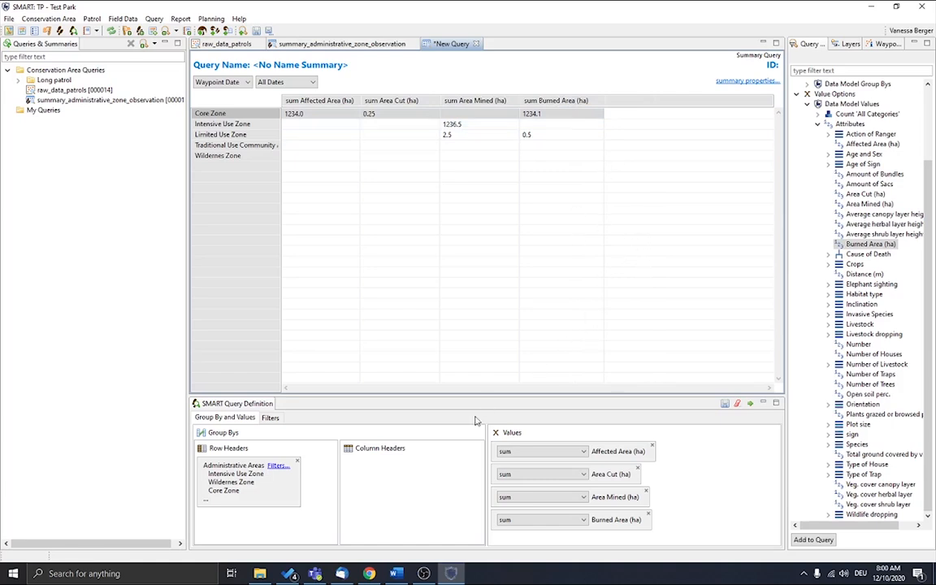
# Filter the summary query by the CHEBERA CHURCHURA NATIONAL PARK conservation area boundary, keeping the Incident Filter type.
pyautogui.click(271, 418)
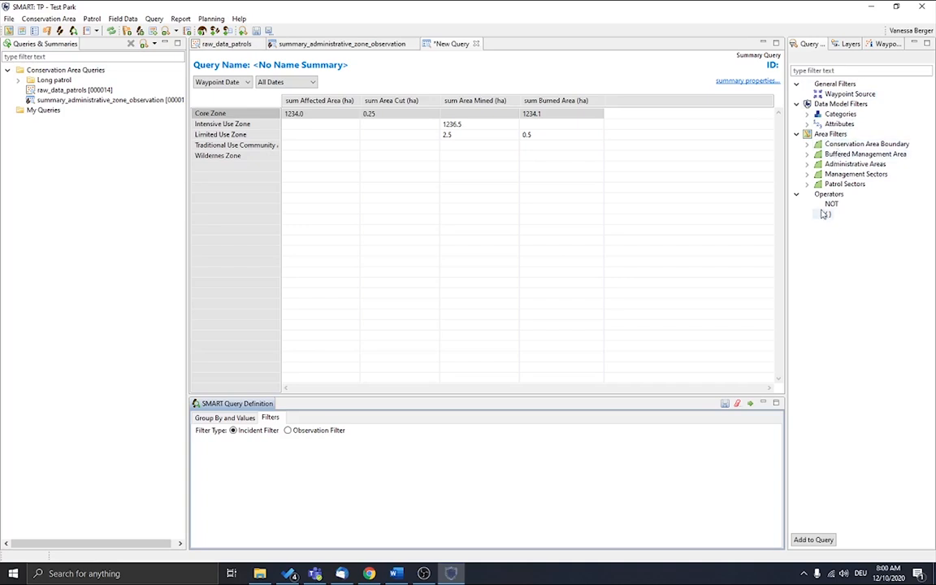
pyautogui.click(809, 115)
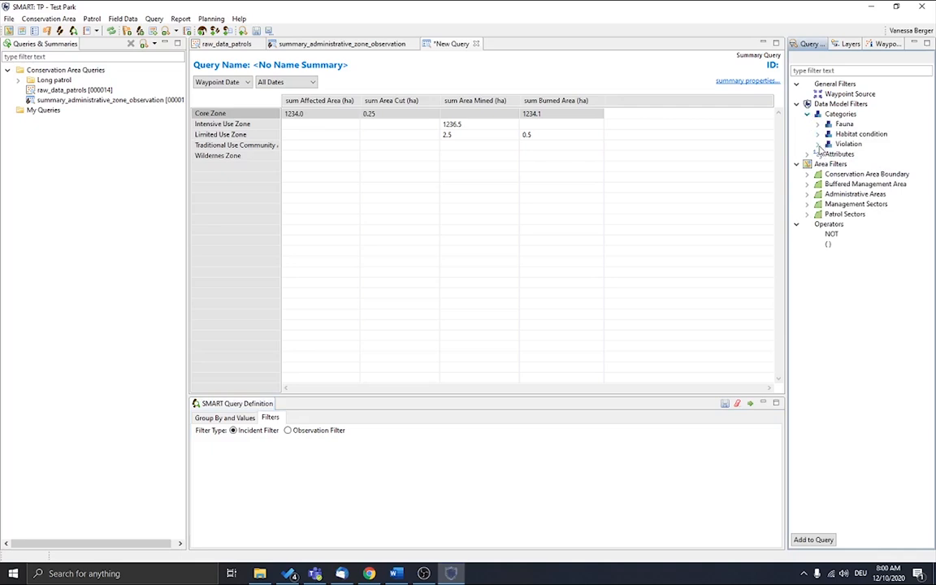
pyautogui.click(818, 144)
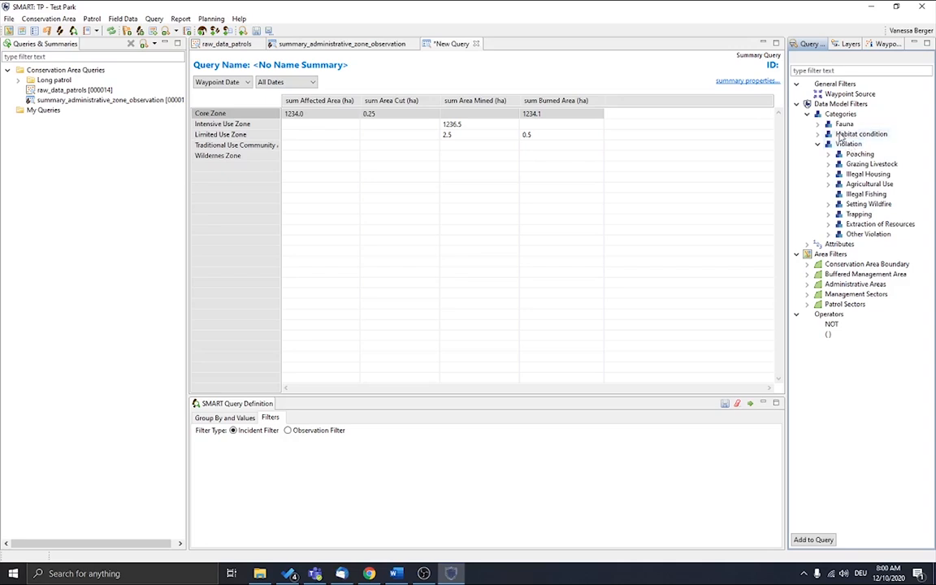
pyautogui.click(818, 144)
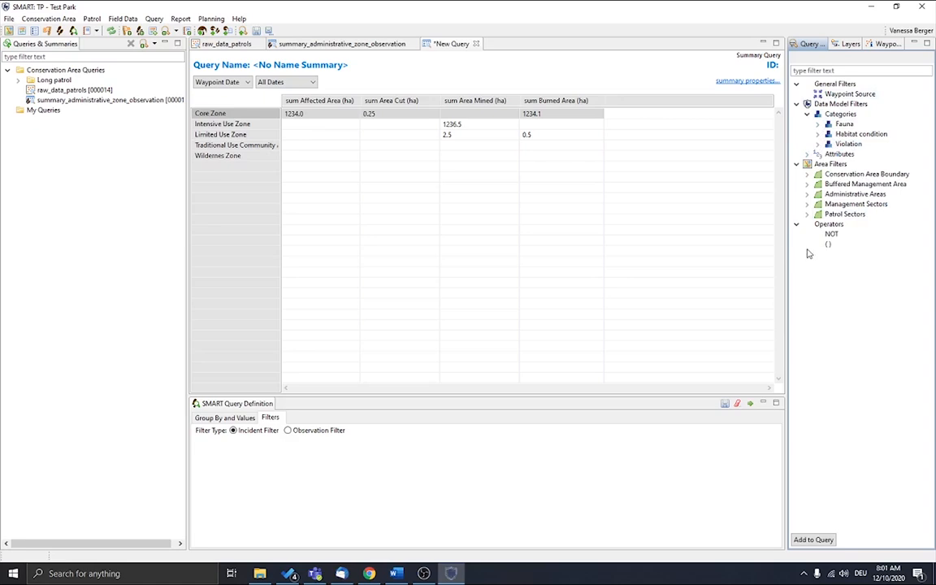
pyautogui.click(856, 178)
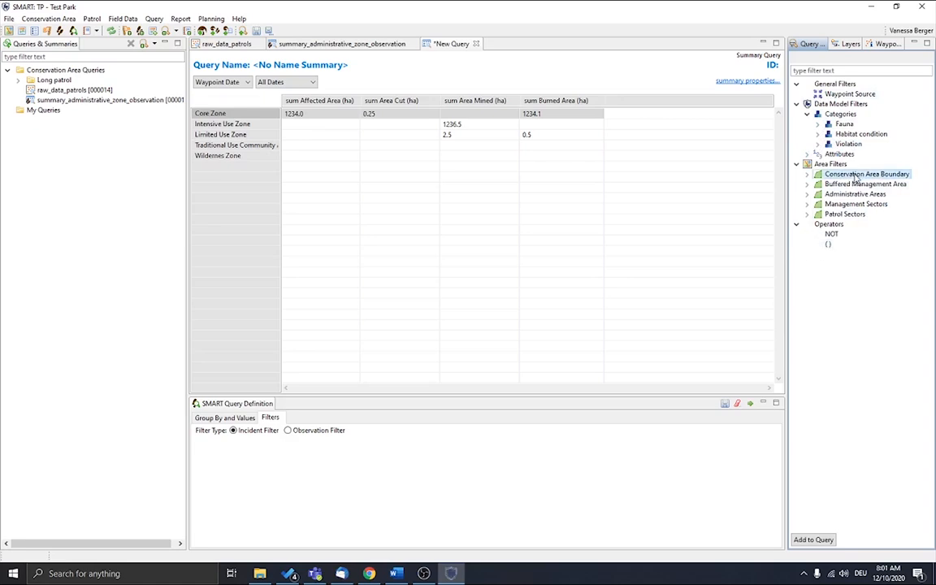
pyautogui.click(807, 174)
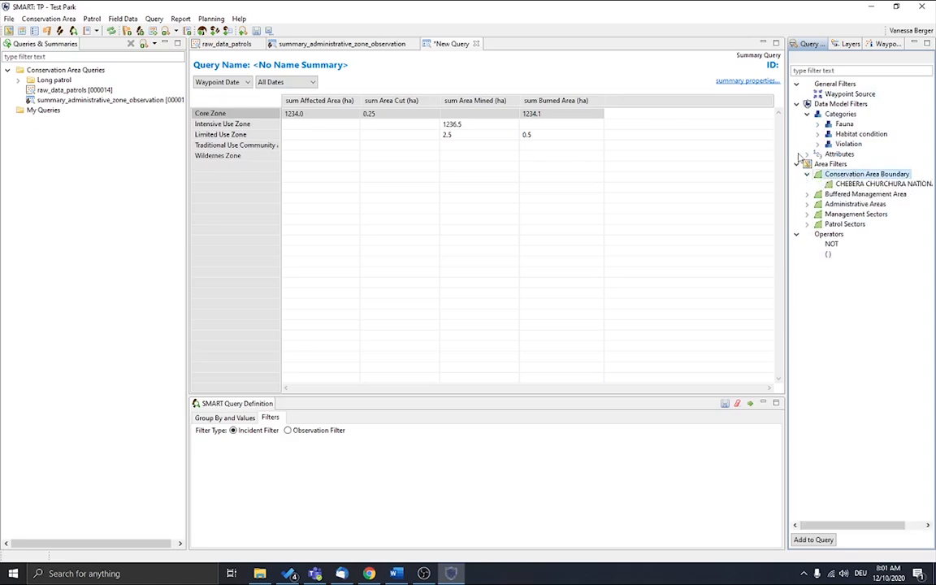
pyautogui.doubleClick(842, 185)
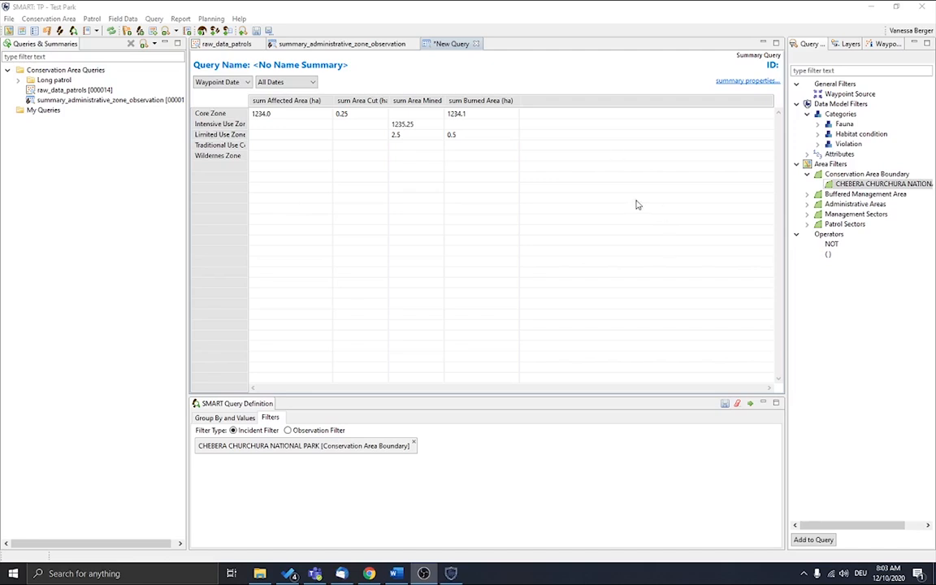
# Save the summary query as summary_affected_area_sum in the Conservation Area Queries folder.
pyautogui.click(269, 32)
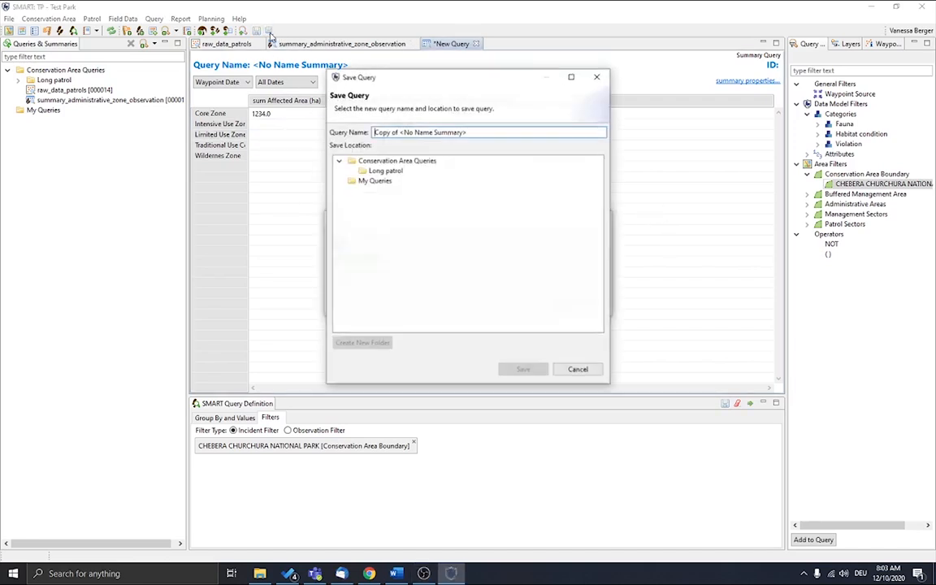
pyautogui.click(432, 162)
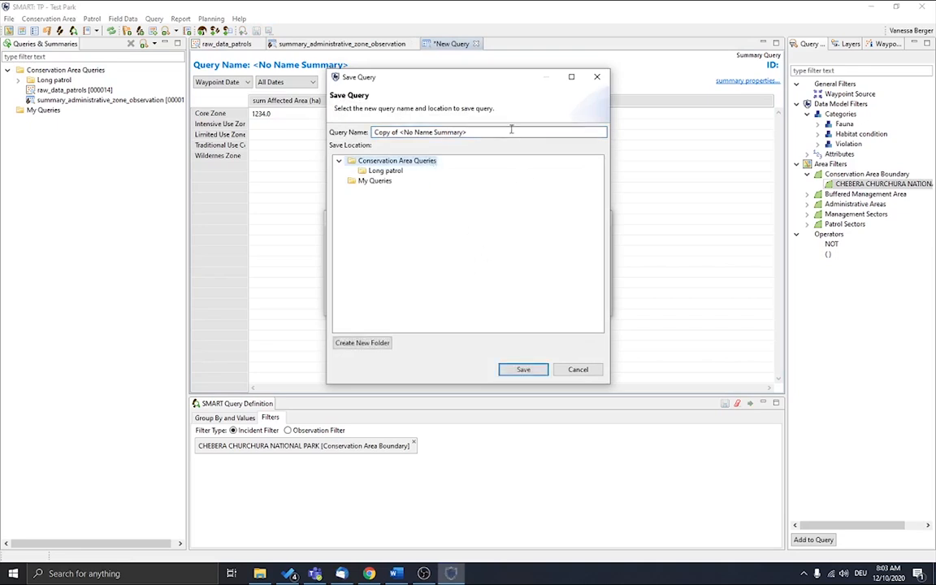
pyautogui.moveTo(511, 130); pyautogui.dragTo(371, 131)
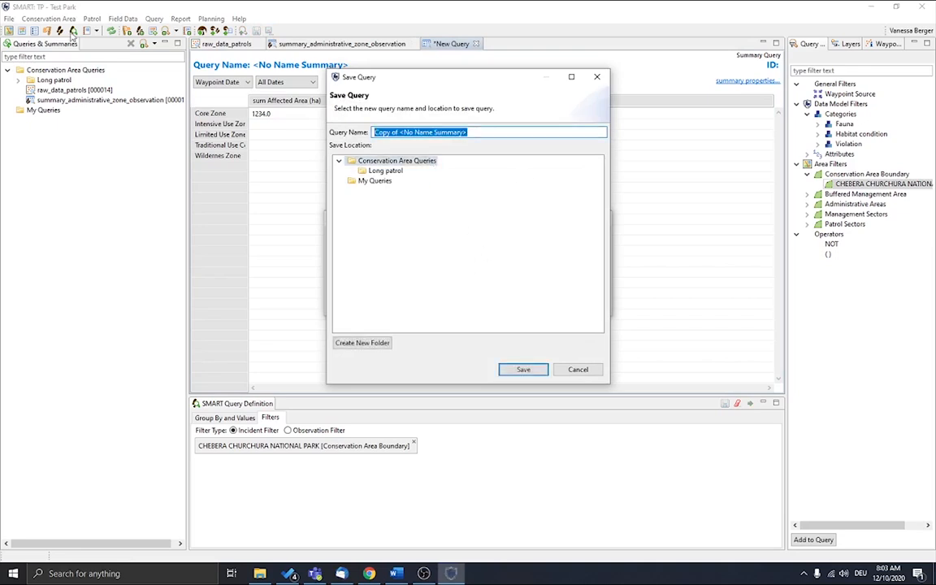
pyautogui.write('summary_affected_area_sum')
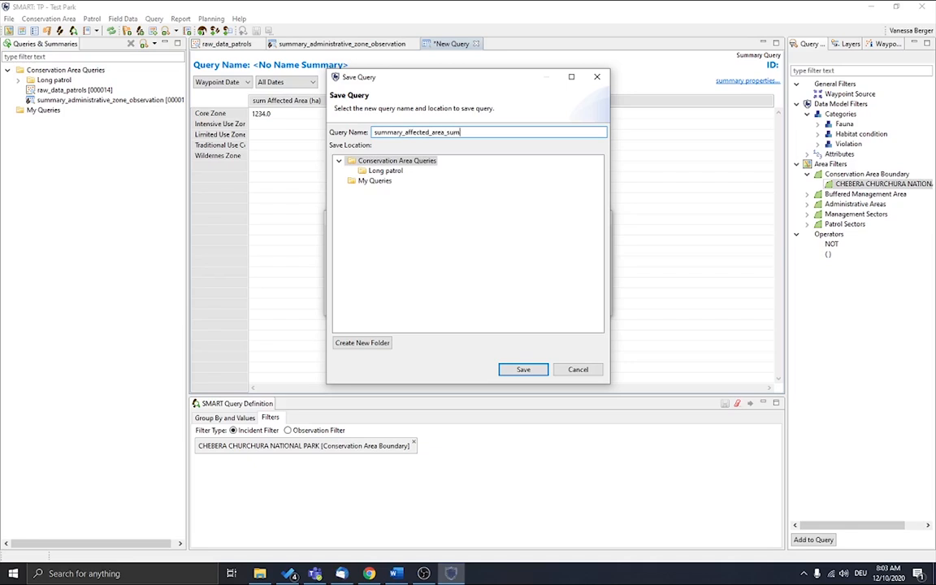
pyautogui.press('Return')
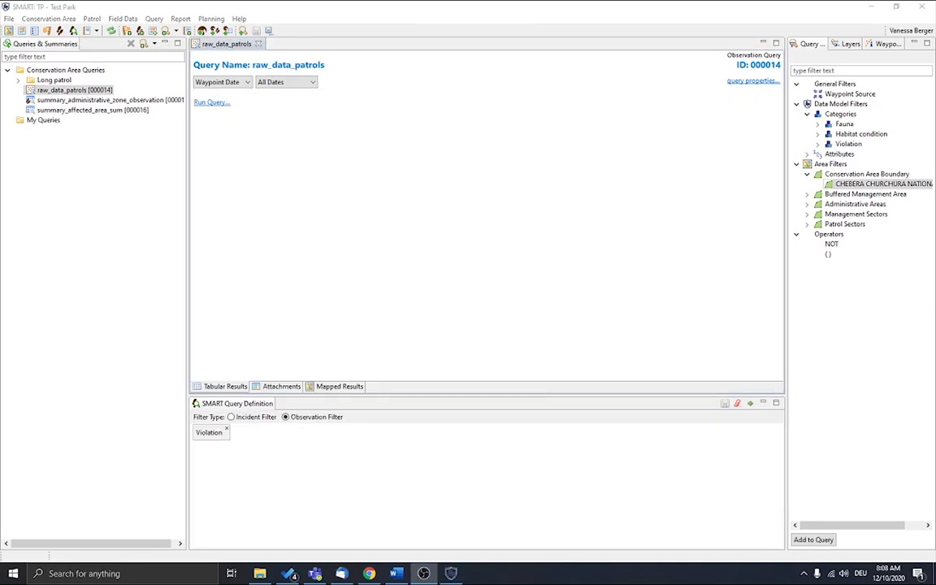
# Open the saved raw_data_patrols query and run it for all dates.
pyautogui.click(65, 91)
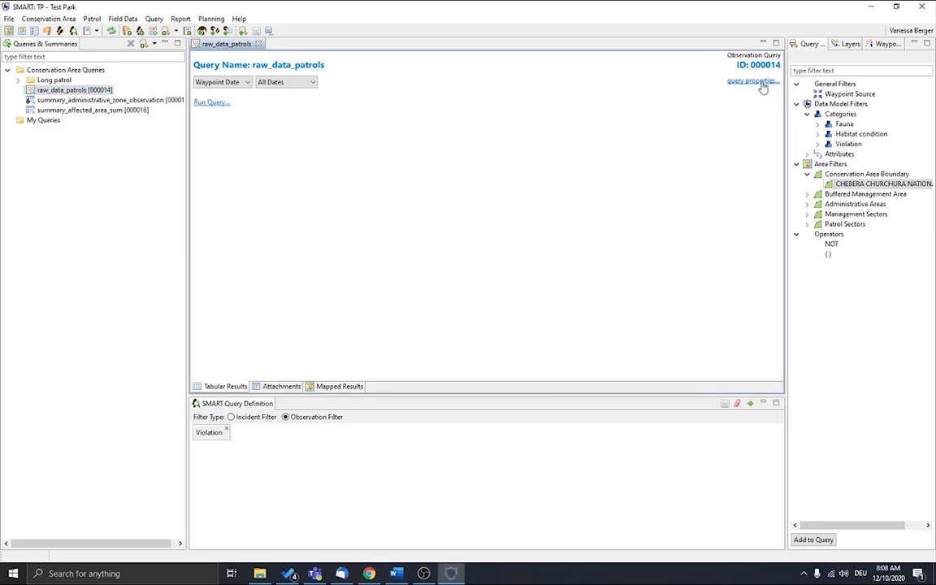
pyautogui.click(751, 403)
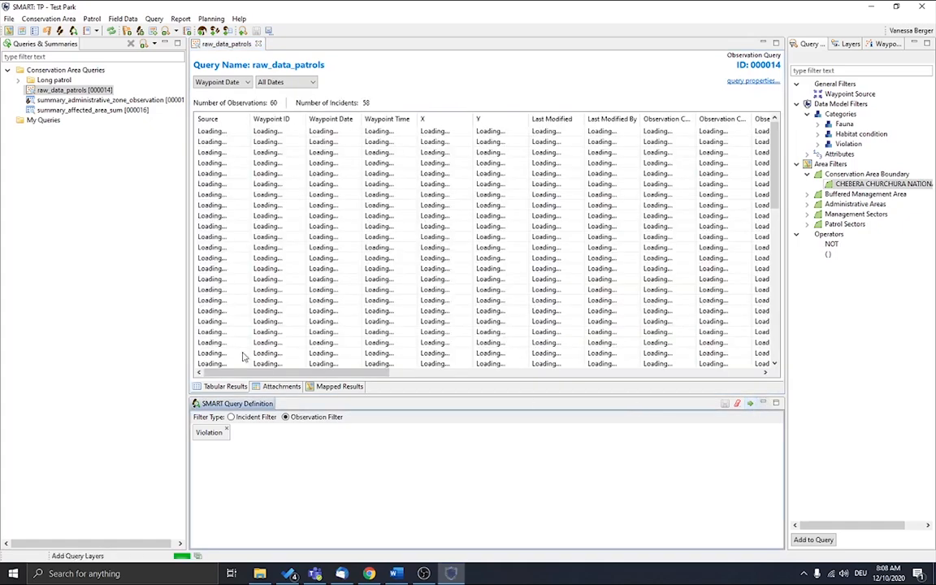
pyautogui.moveTo(242, 374); pyautogui.dragTo(591, 379)
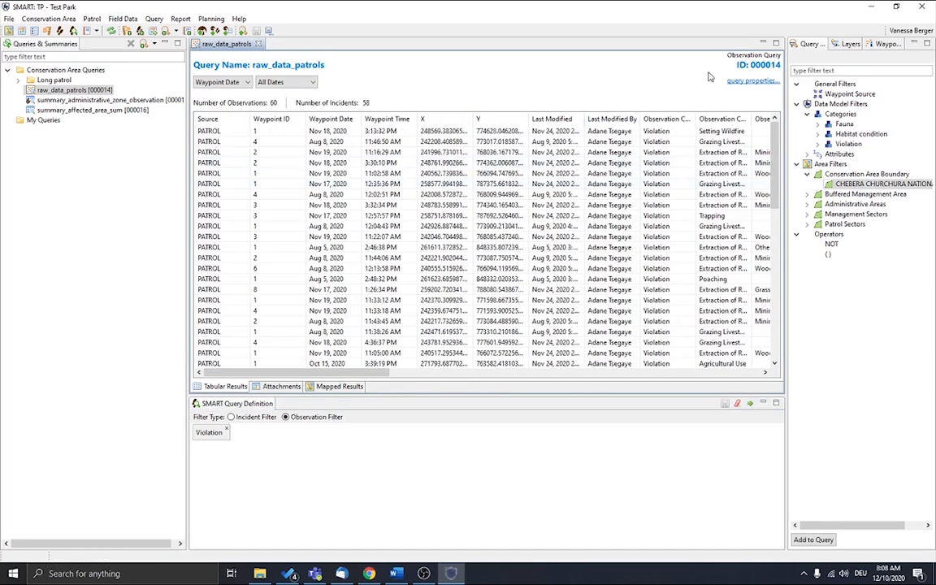
# Open the properties of the raw_data_patrols query and turn off Only Show Columns With Data.
pyautogui.click(740, 82)
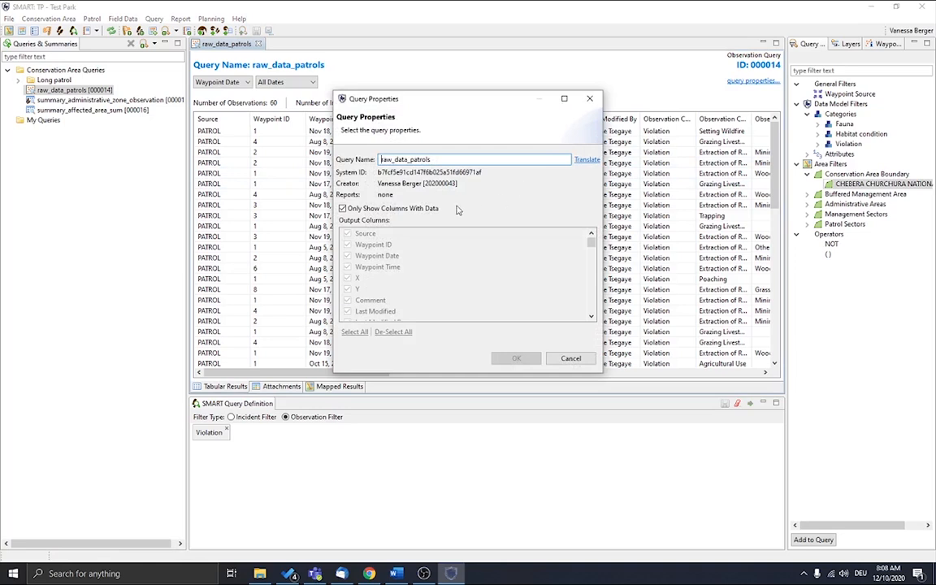
pyautogui.click(421, 210)
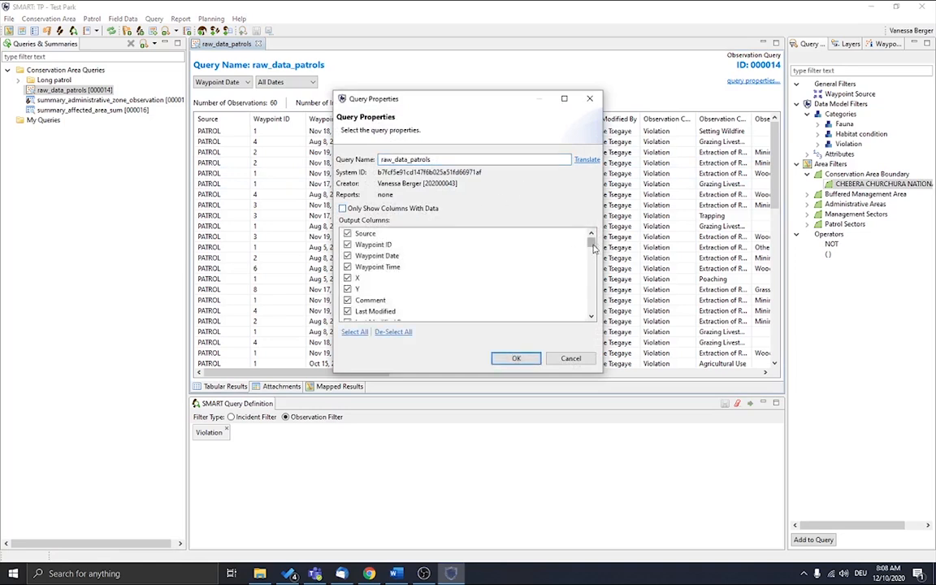
pyautogui.moveTo(591, 243); pyautogui.dragTo(592, 307)
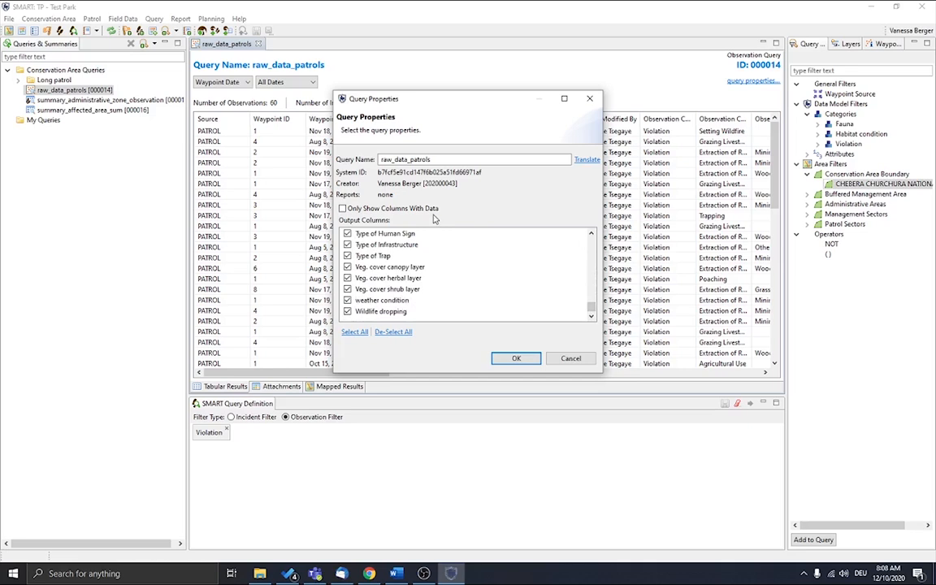
pyautogui.click(345, 210)
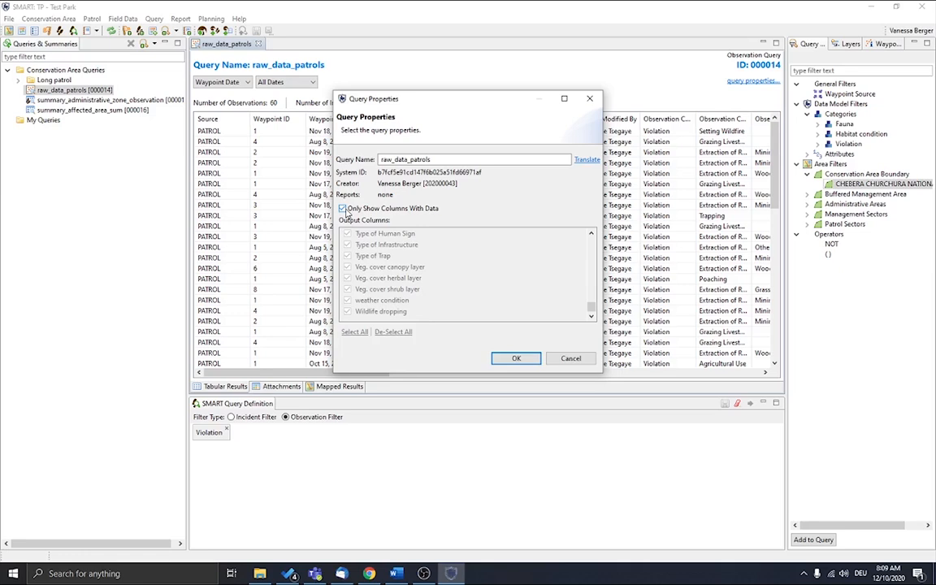
pyautogui.click(345, 210)
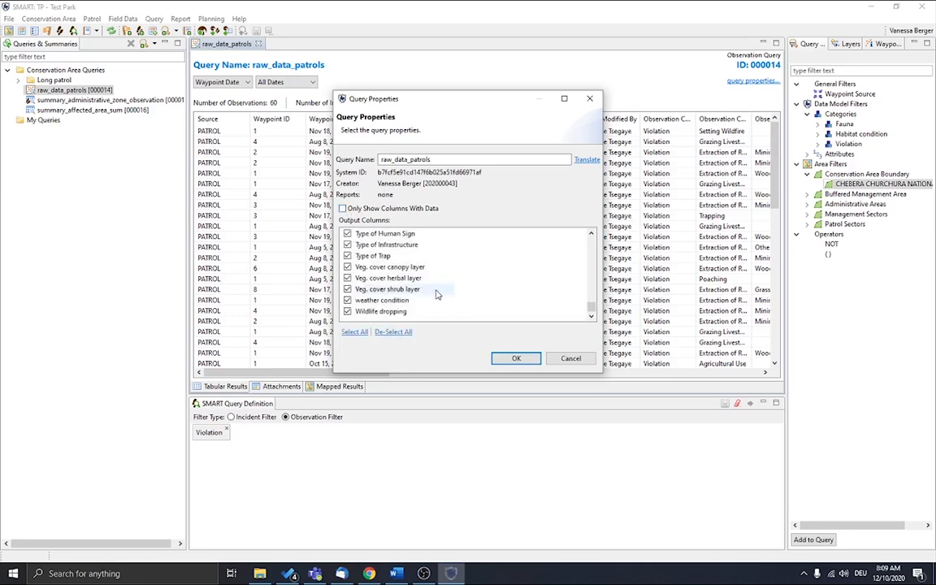
# Deselect all output columns in the query properties.
pyautogui.scroll(1, 434, 292)
pyautogui.scroll(15, 435, 293)
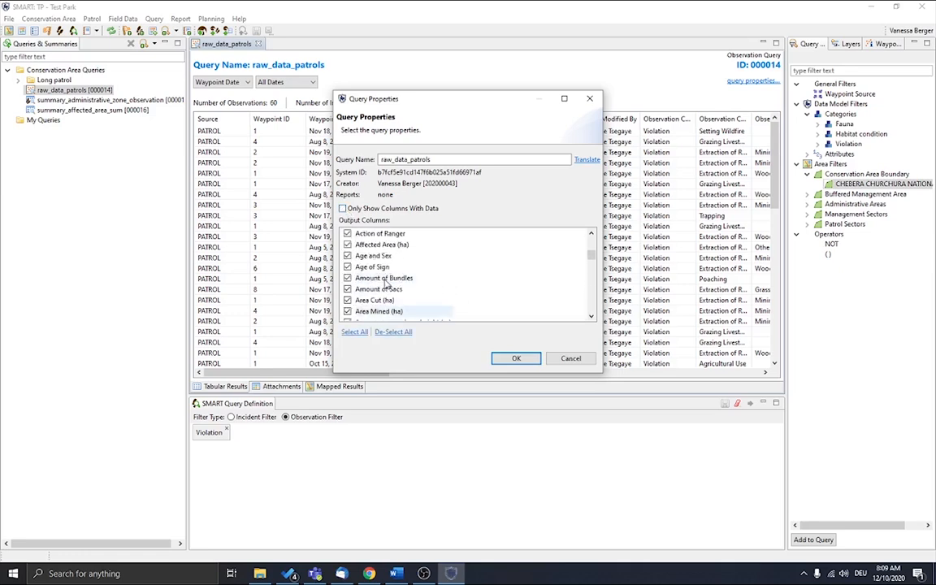
pyautogui.scroll(4, 393, 269)
pyautogui.scroll(-12, 394, 269)
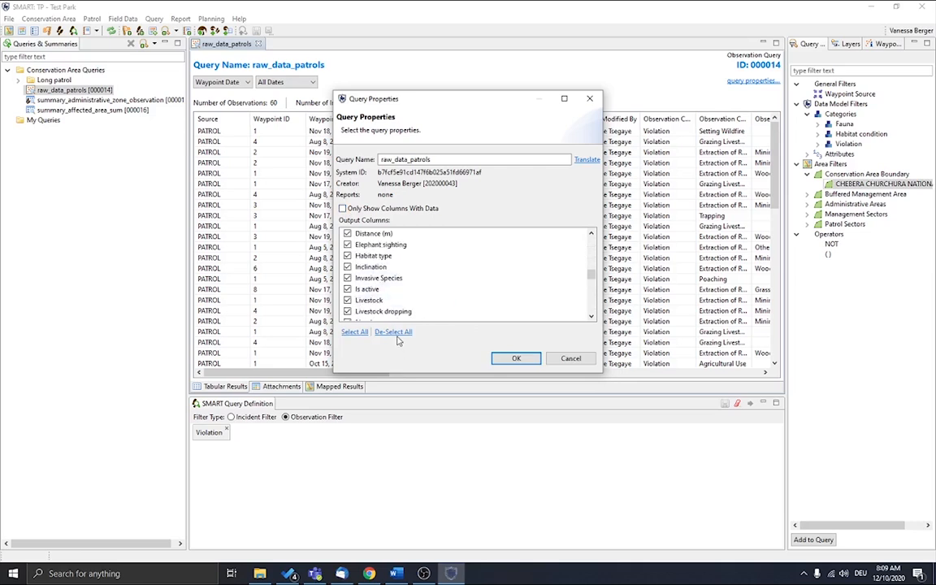
pyautogui.scroll(10, 404, 291)
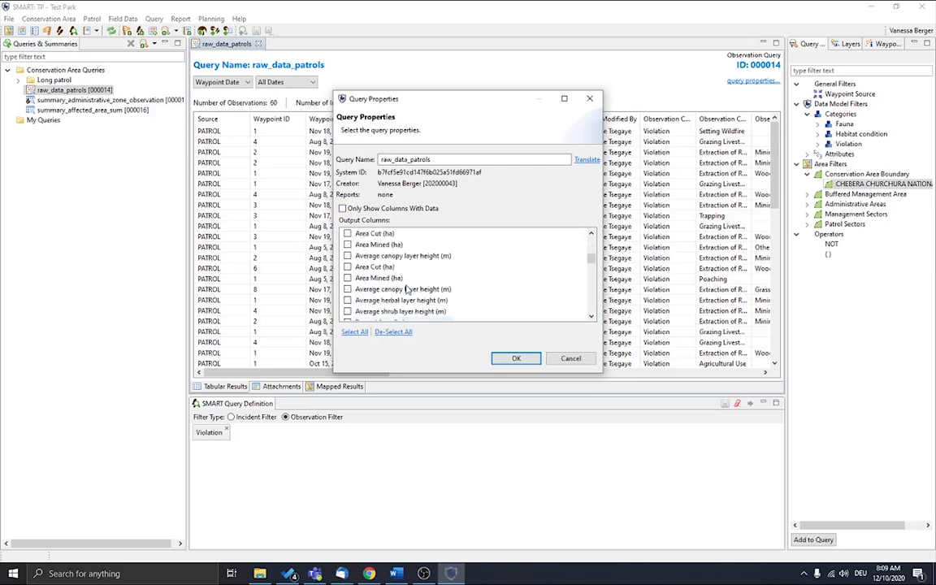
pyautogui.scroll(-1, 405, 291)
pyautogui.scroll(1, 391, 288)
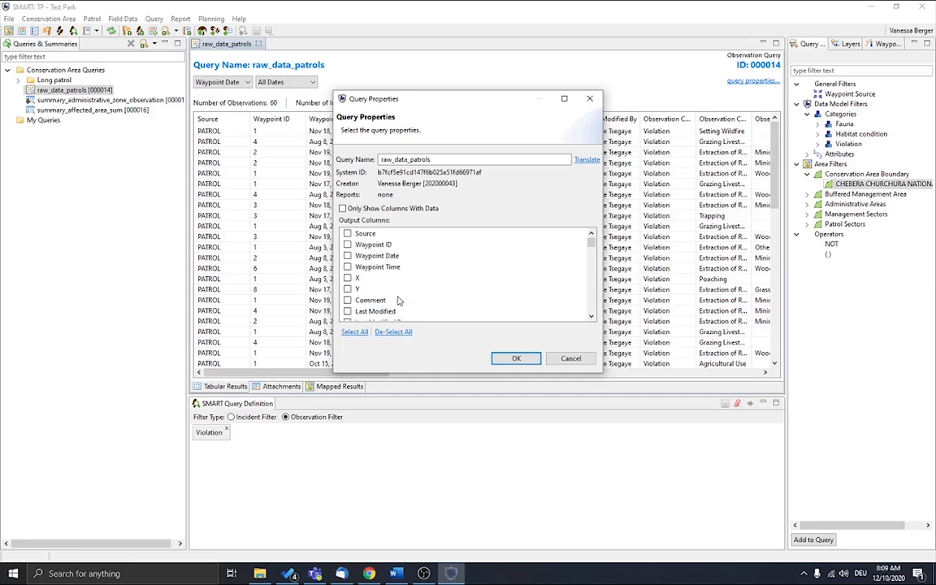
# Select Waypoint ID, Affected Area (ha), Area Mined (ha) and Burned Area (ha) as output columns and apply the query properties.
pyautogui.scroll(-3, 367, 280)
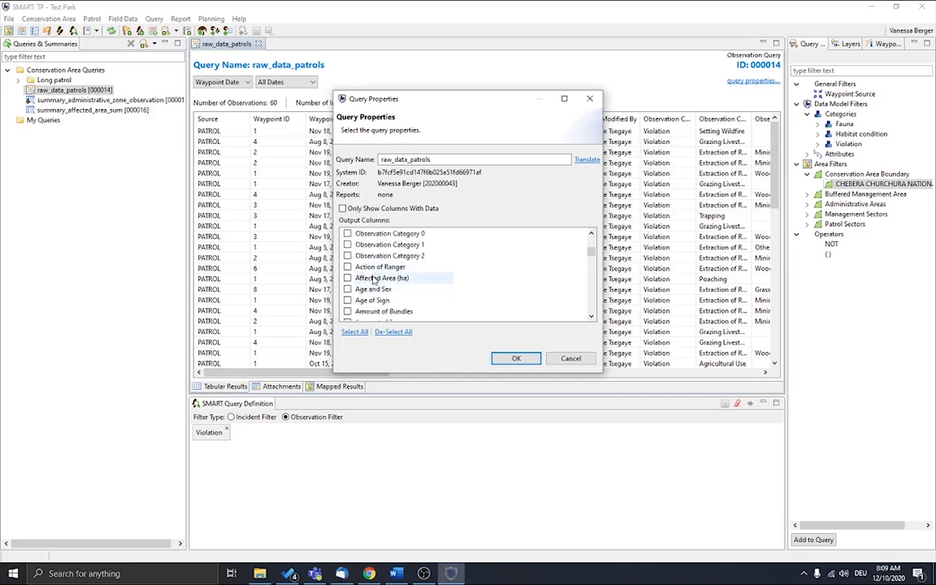
pyautogui.click(348, 278)
pyautogui.scroll(-1, 348, 281)
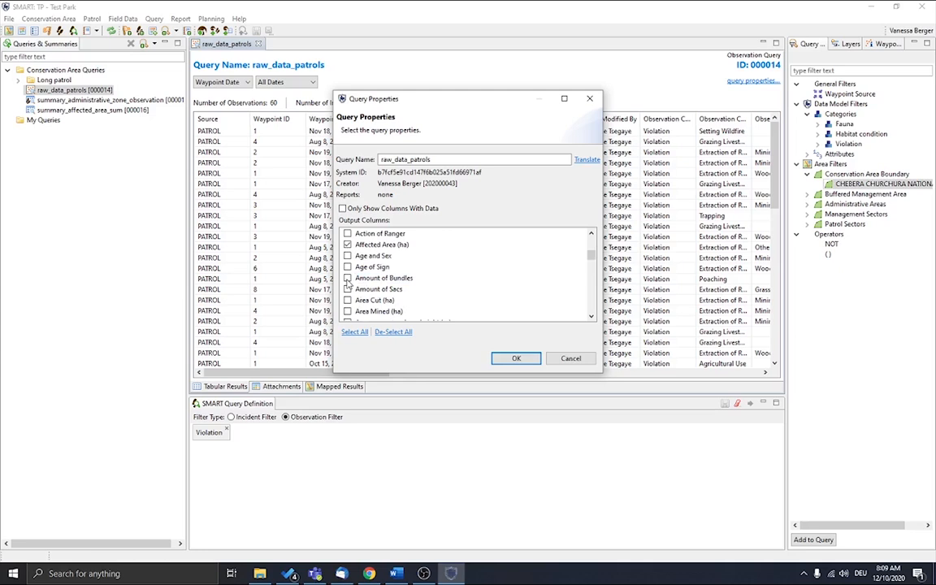
pyautogui.scroll(-1, 348, 296)
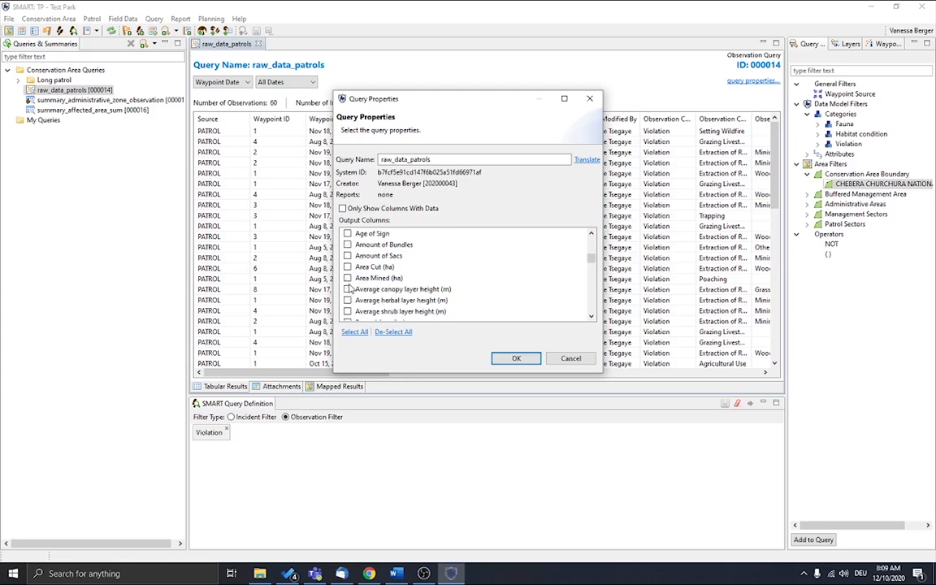
pyautogui.click(348, 279)
pyautogui.scroll(-1, 348, 279)
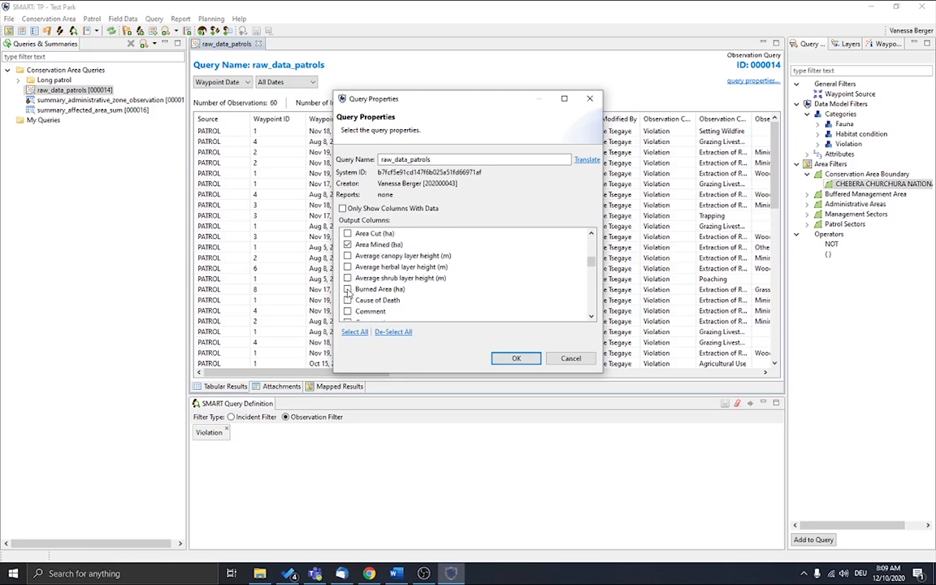
pyautogui.scroll(-2, 348, 292)
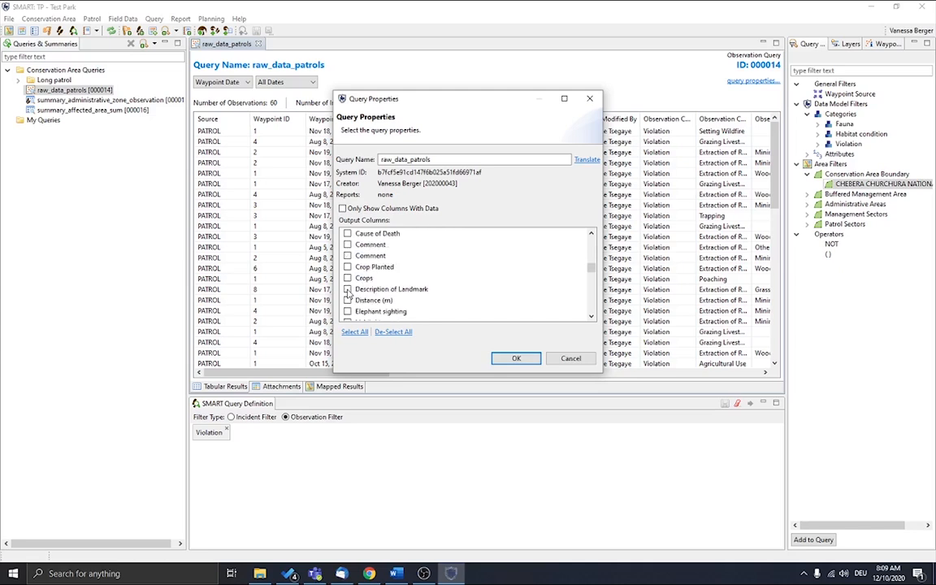
pyautogui.scroll(-4, 348, 295)
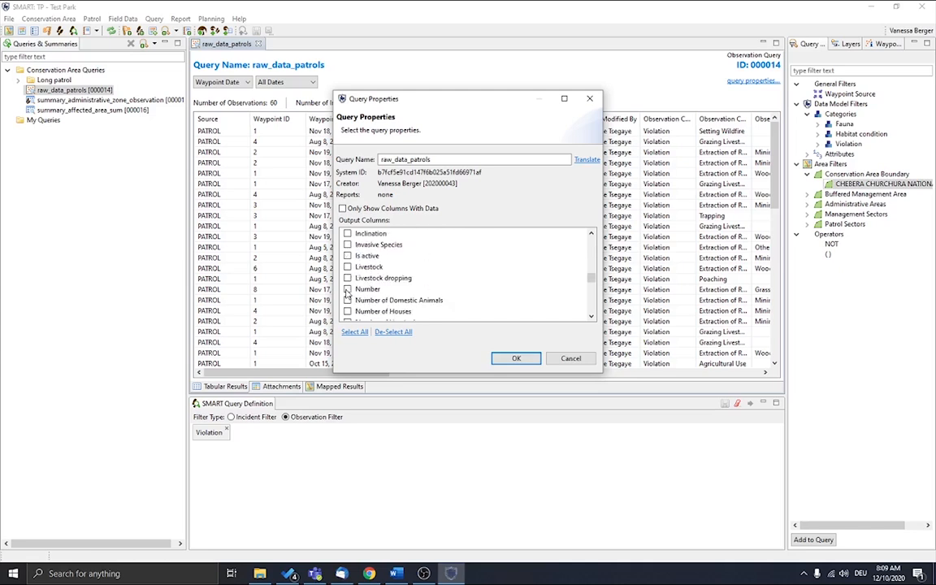
pyautogui.scroll(-2, 348, 294)
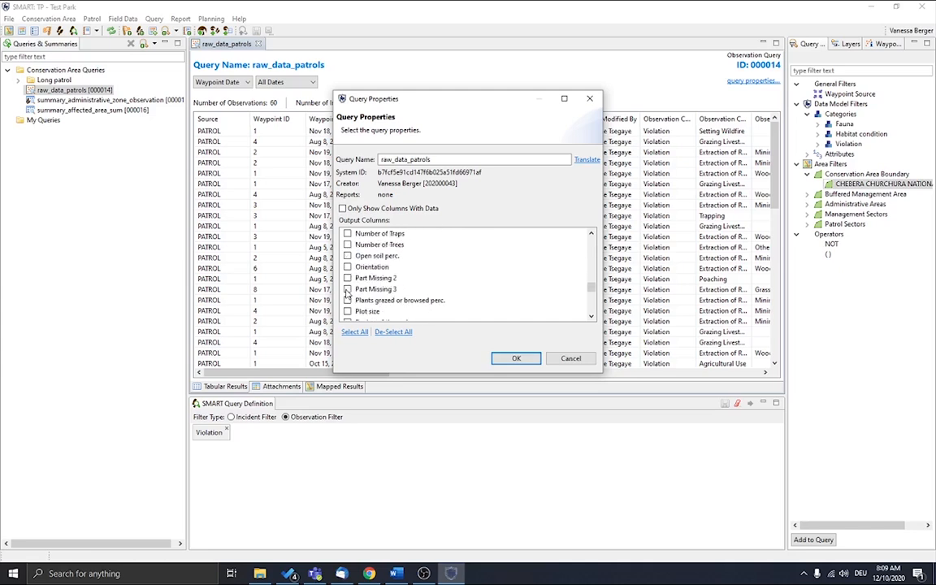
pyautogui.scroll(-7, 348, 294)
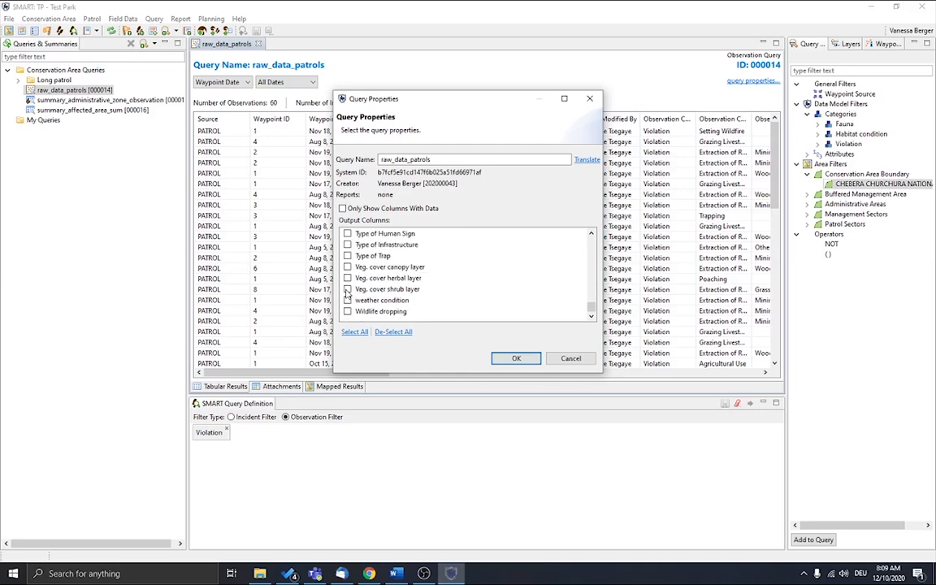
pyautogui.click(516, 359)
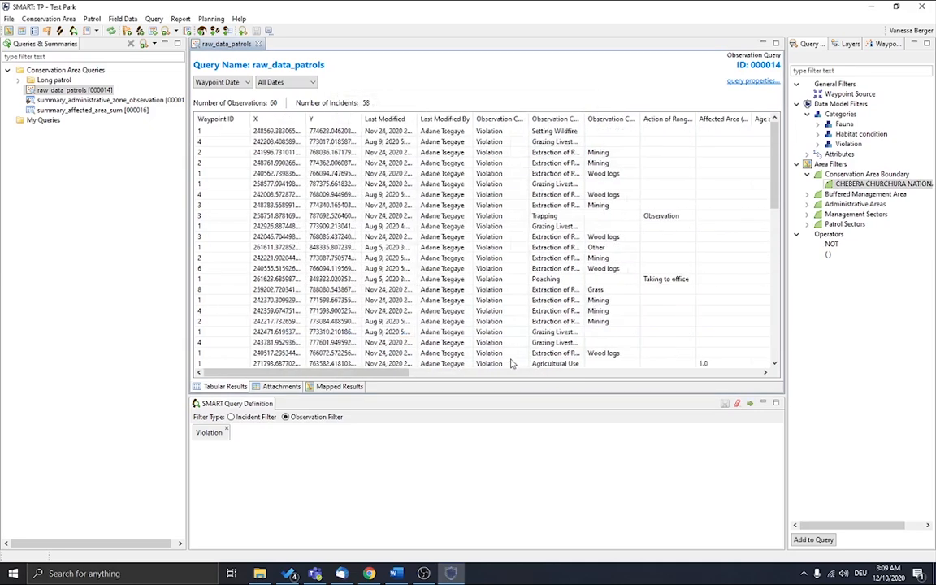
# Widen the Burned Area (ha) column and examine the affected, mined and burned area values of the waypoints in the results table.
pyautogui.hscroll(10, 512, 358)
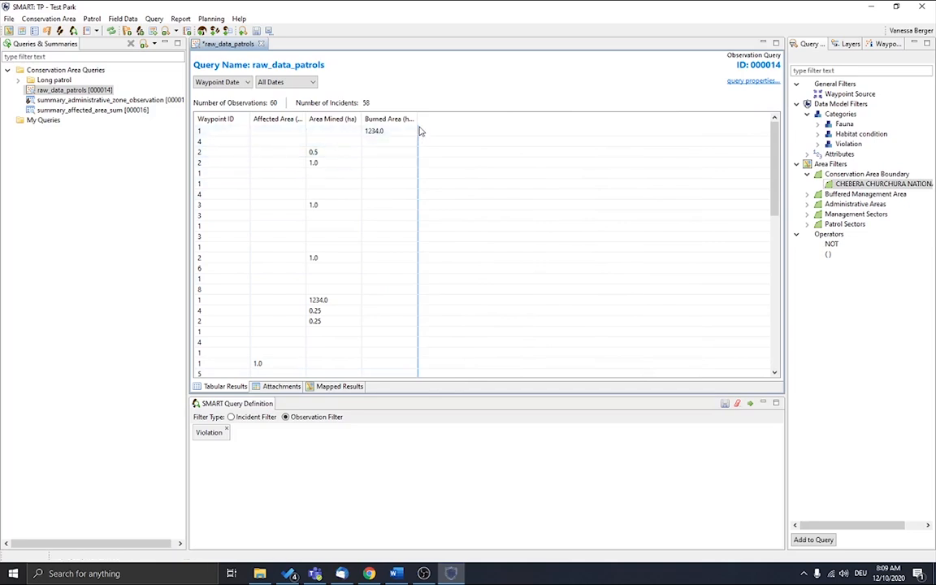
pyautogui.moveTo(418, 124); pyautogui.dragTo(475, 124)
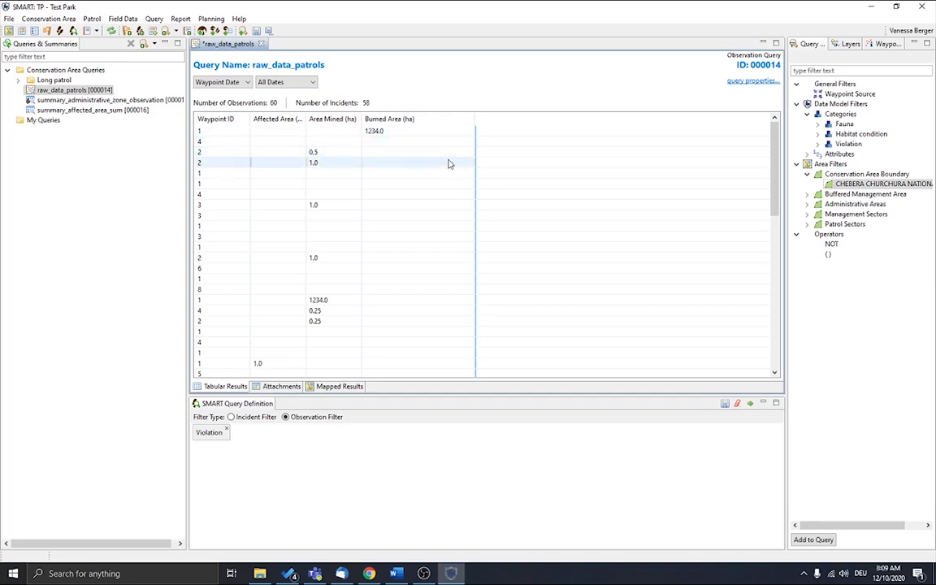
pyautogui.scroll(-2, 446, 136)
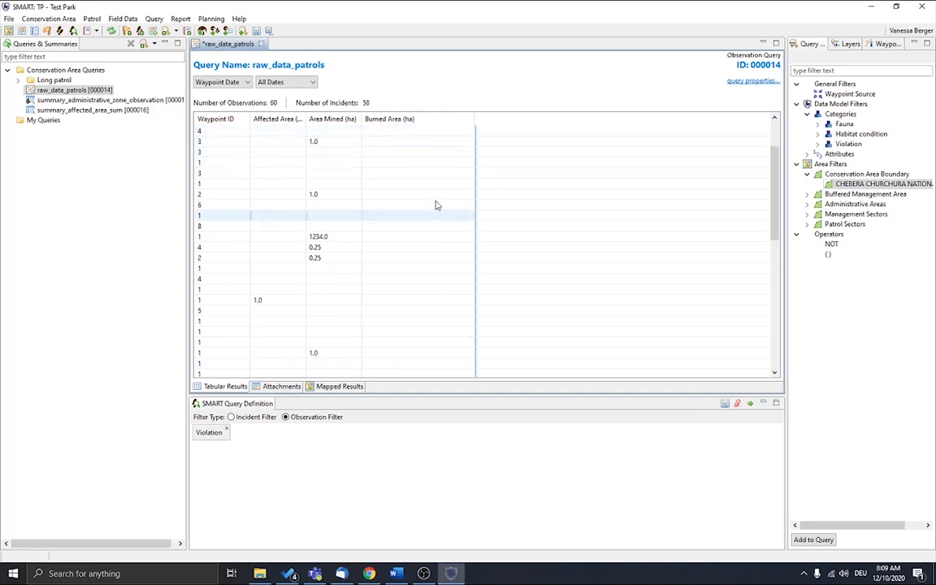
pyautogui.scroll(-3, 331, 294)
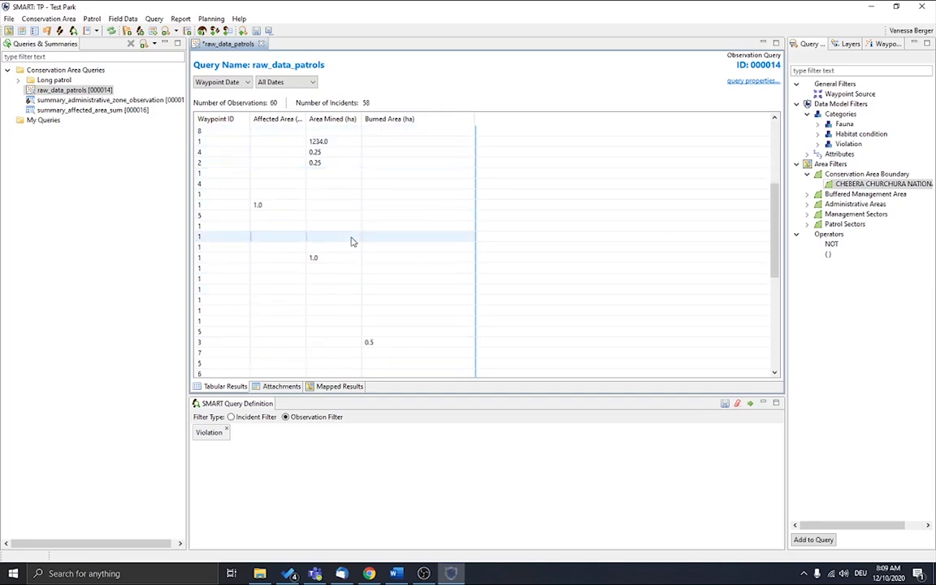
pyautogui.scroll(-3, 318, 239)
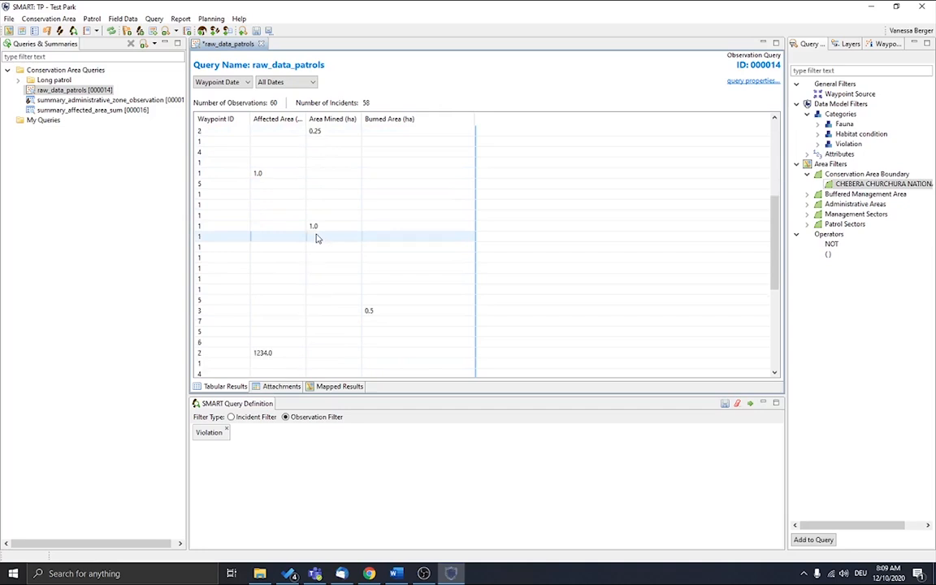
pyautogui.scroll(-1, 318, 238)
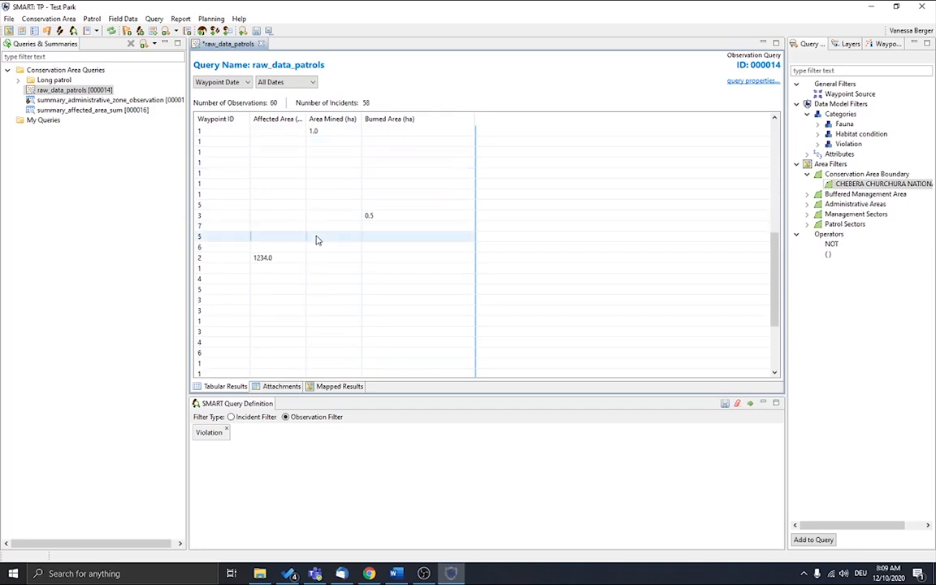
pyautogui.scroll(-3, 318, 240)
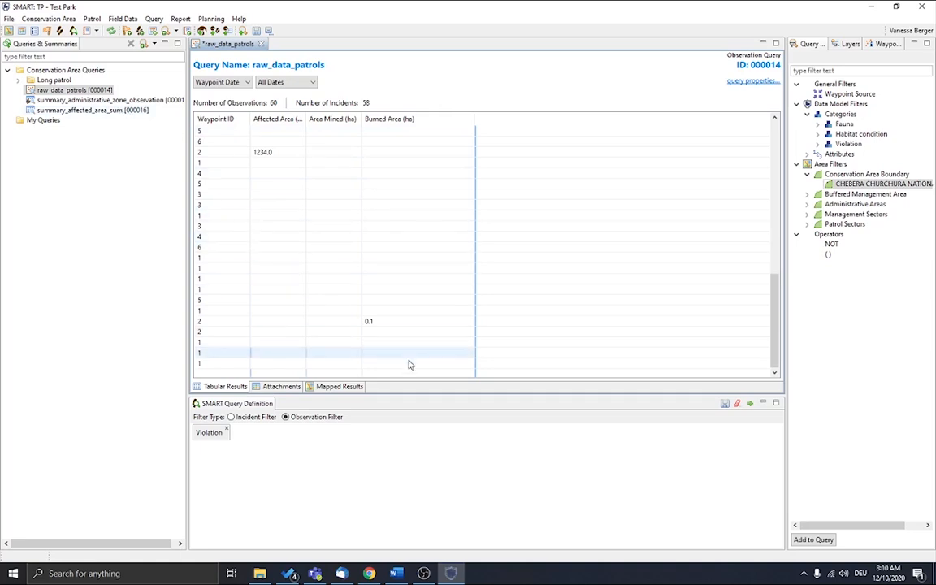
pyautogui.scroll(5, 399, 329)
pyautogui.scroll(10, 399, 331)
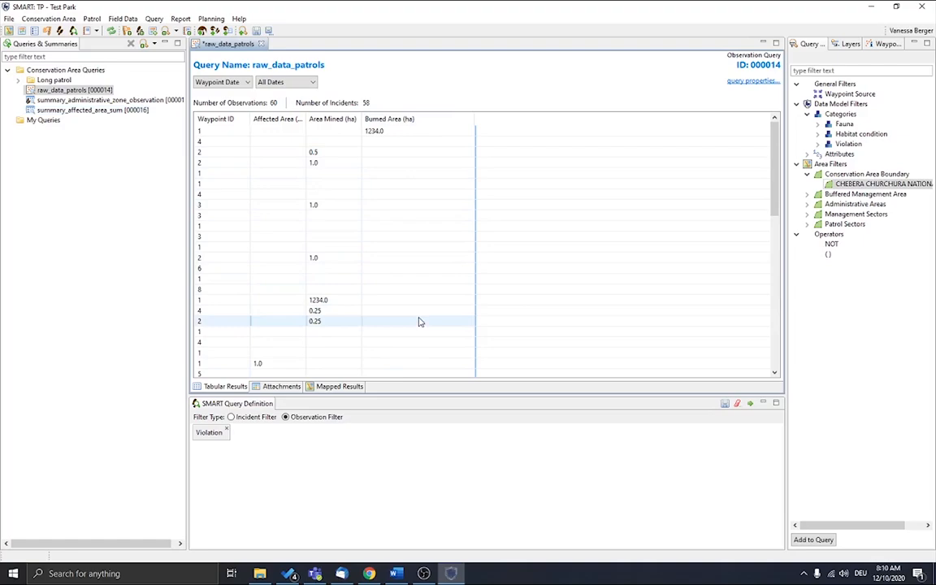
pyautogui.scroll(-6, 420, 321)
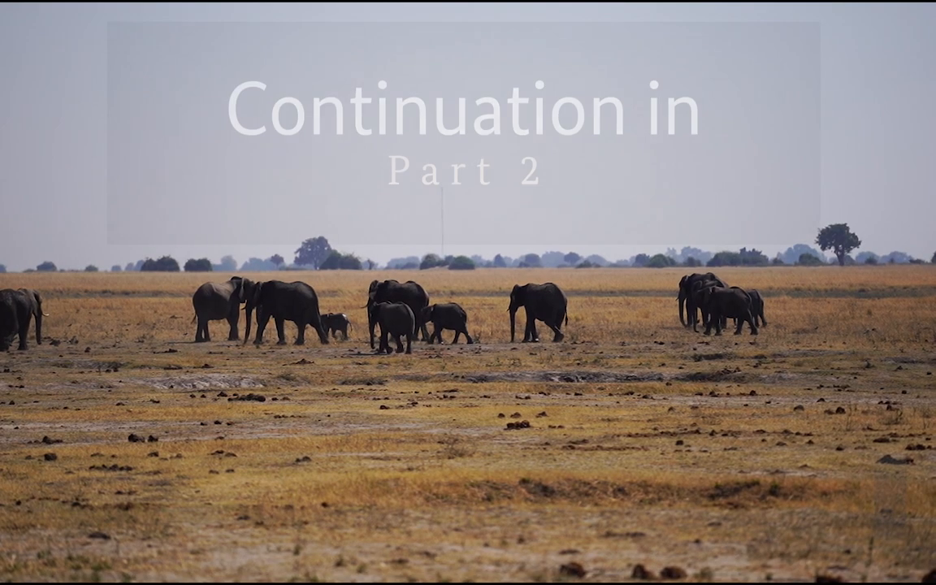